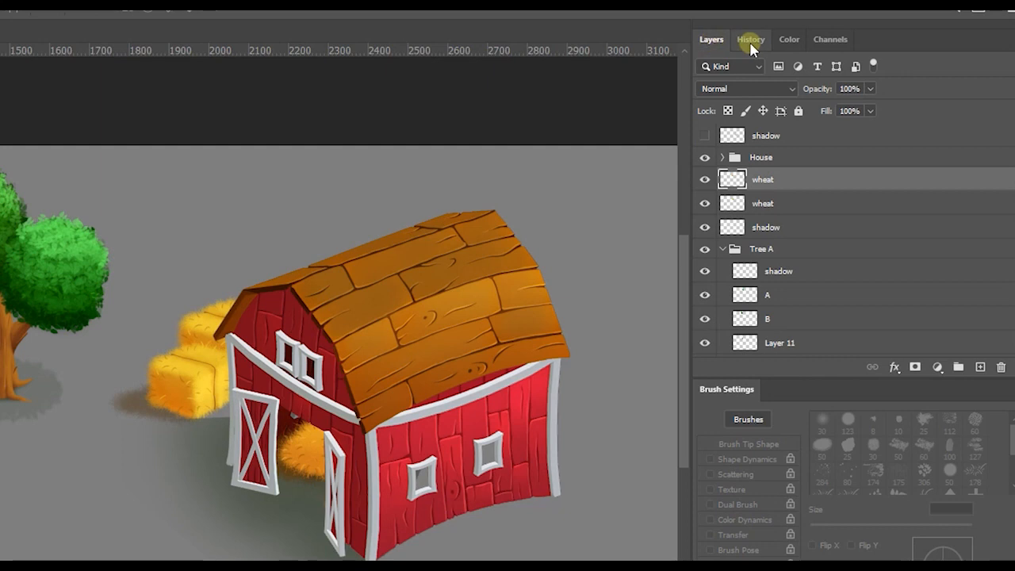
Collapse the Tree A and TreeB groups in the layer list, and check the document's edit history.
left_click(709, 39)
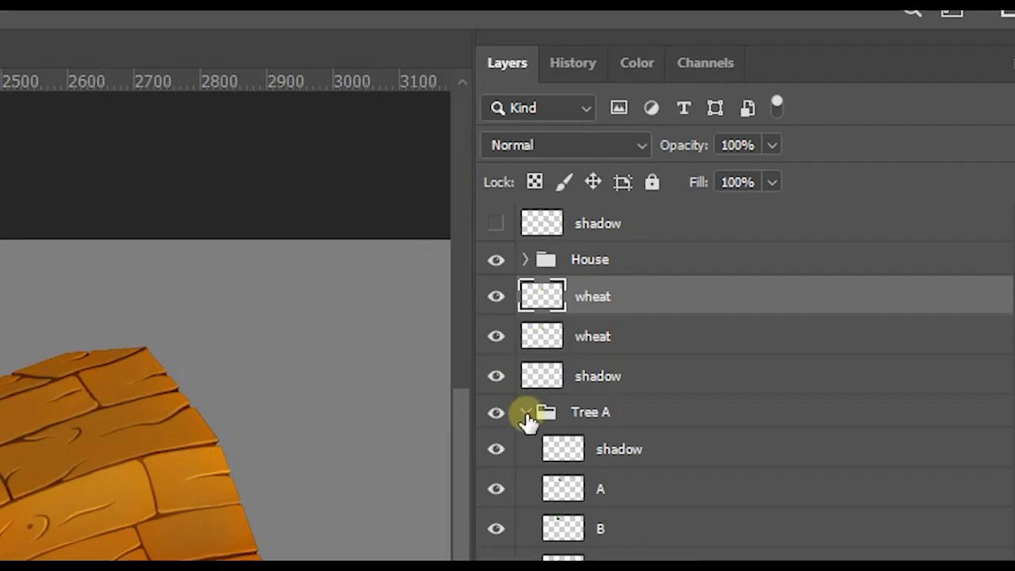
left_click(723, 249)
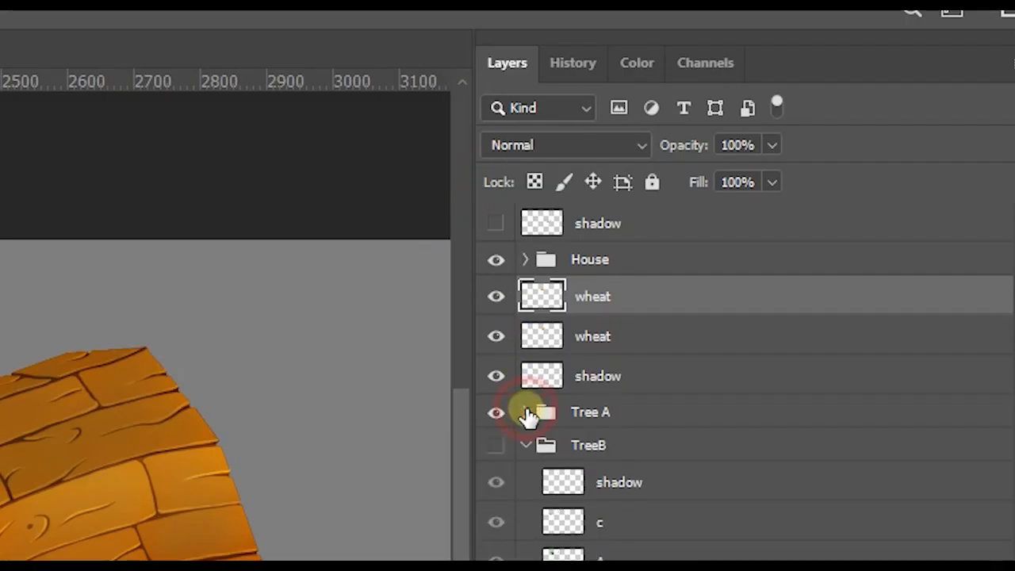
left_click(526, 446)
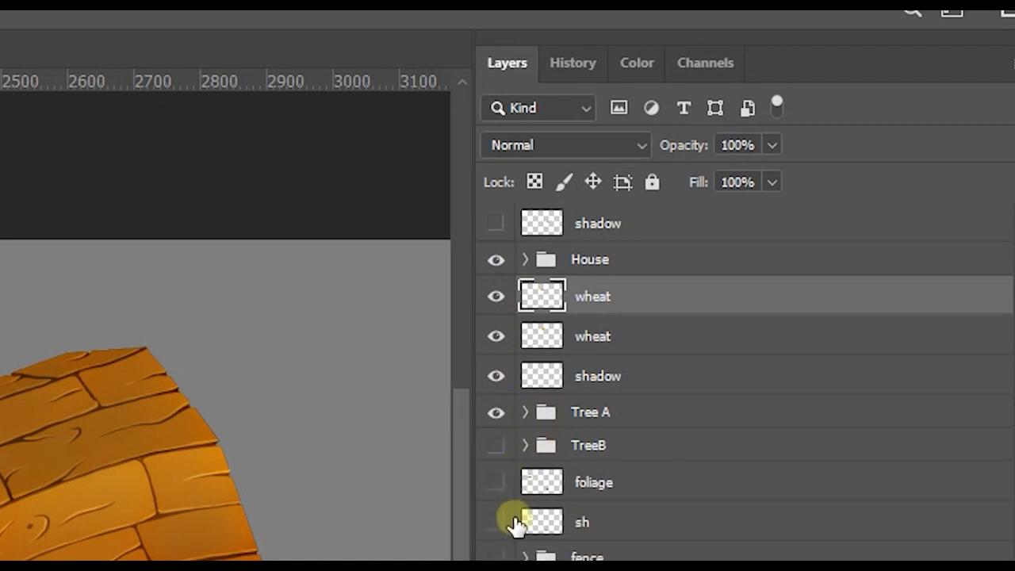
left_click(555, 77)
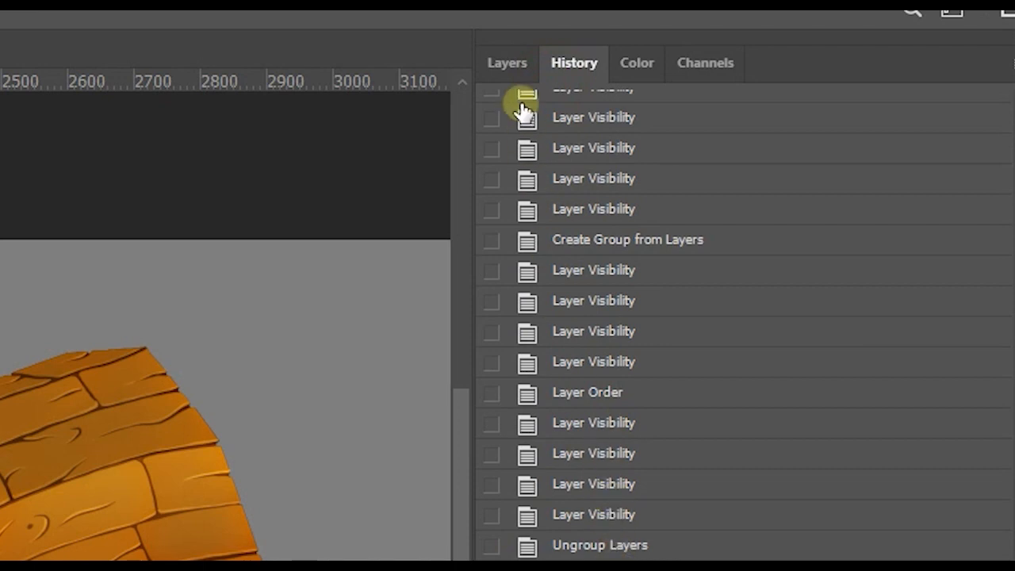
left_click(497, 65)
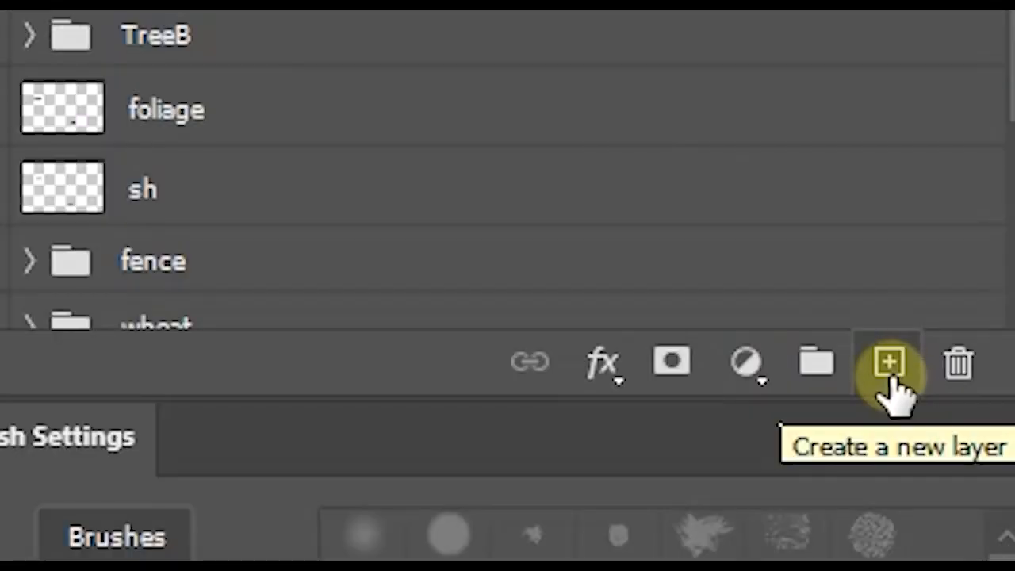
Create a new layer above the wheat layers and name it "New layer".
left_click(892, 373)
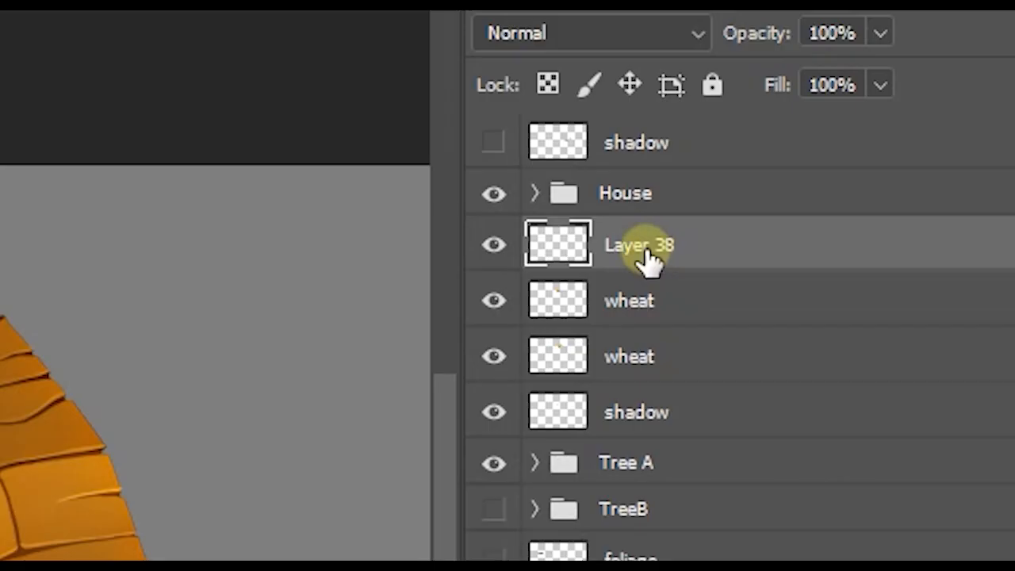
double_click(642, 247)
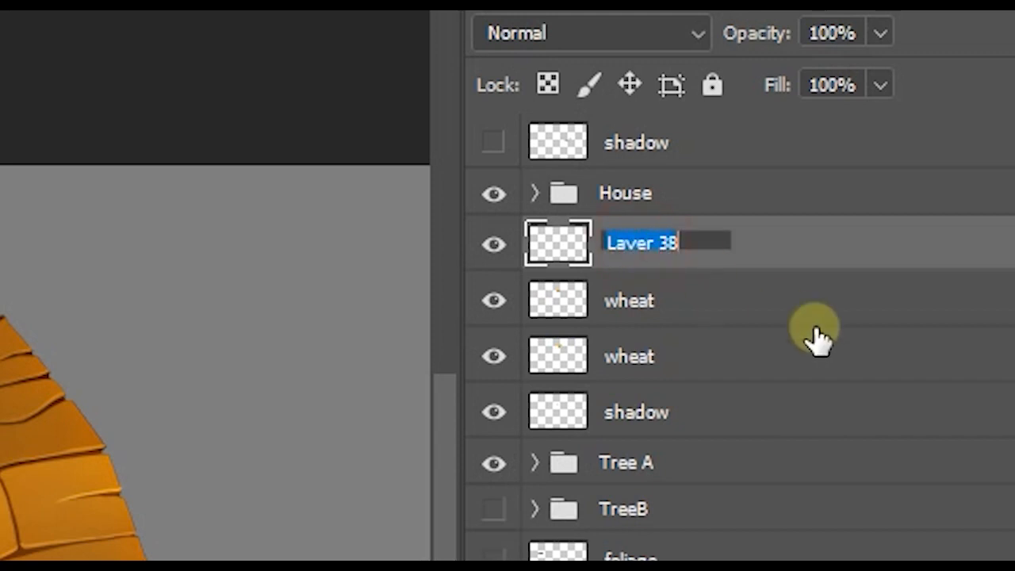
type("New")
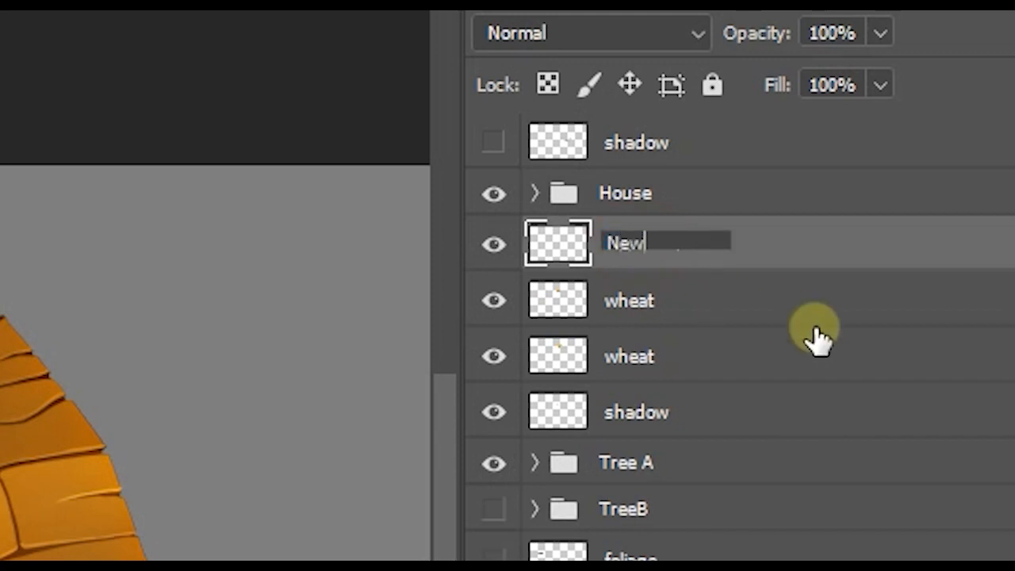
type(" layer")
key("Return")
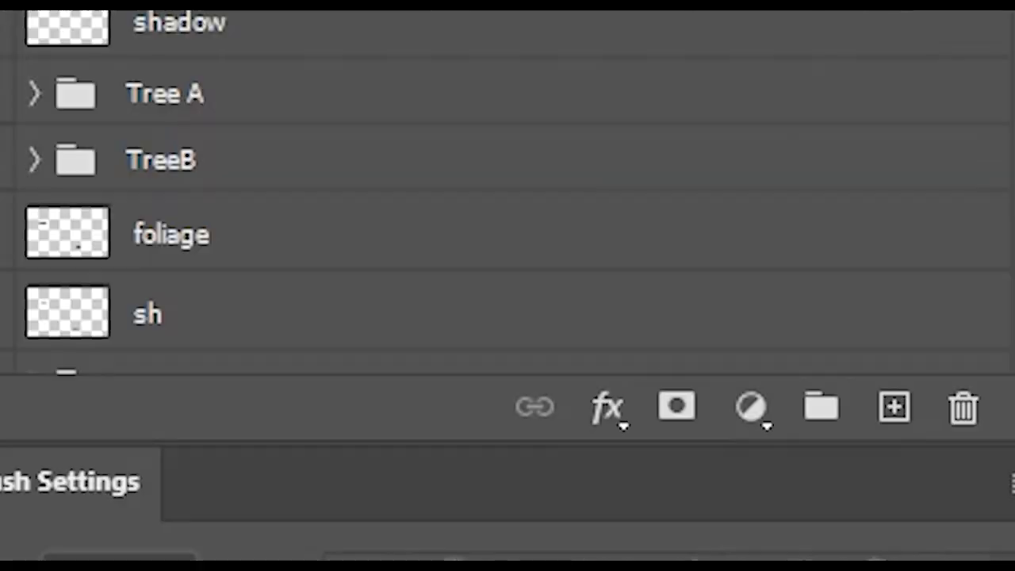
Delete the layer named "New layer" from the document.
left_click(958, 410)
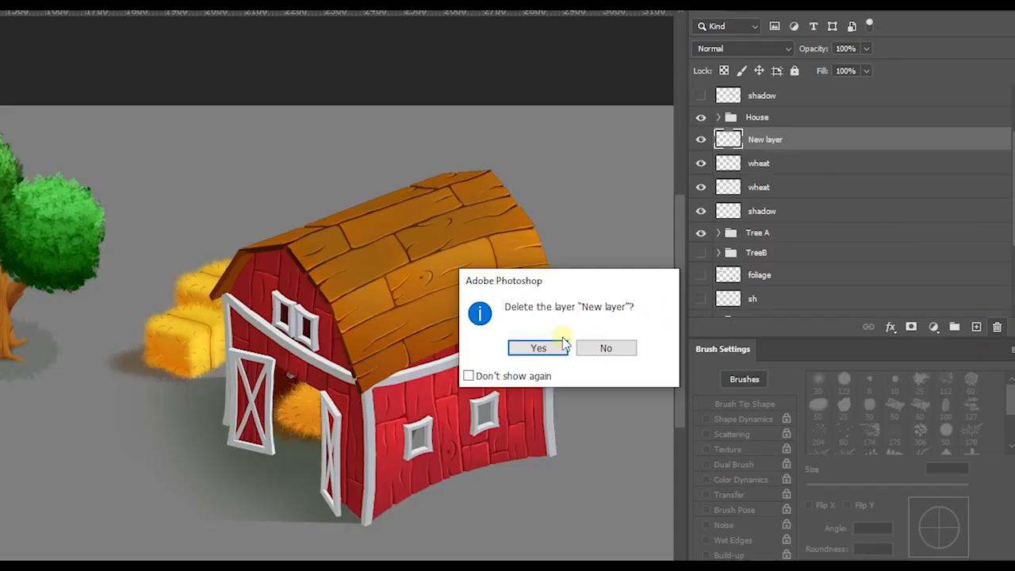
left_click(533, 345)
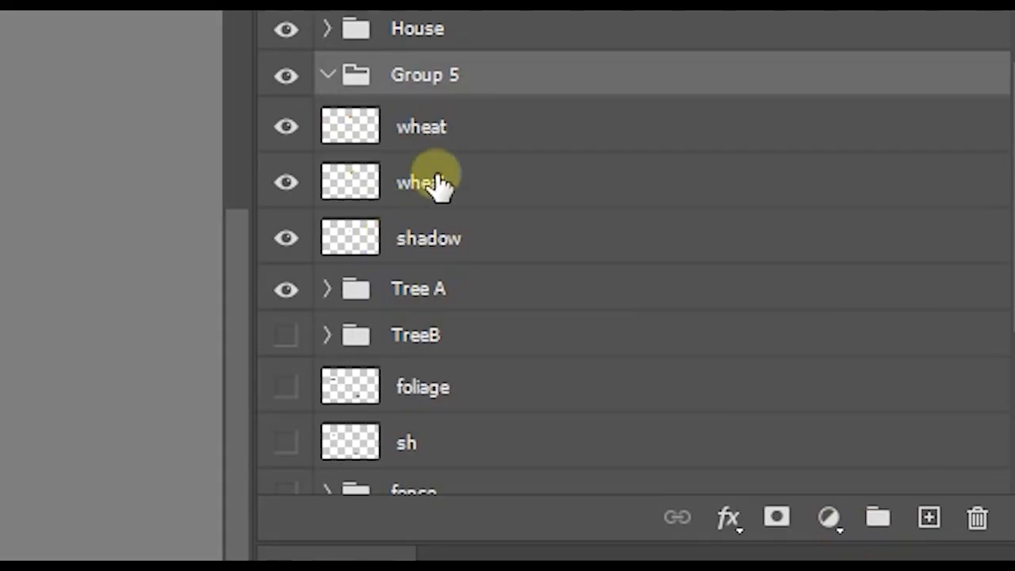
Move the two wheat layers and the shadow layer below them into the empty Group 5.
left_click(451, 124)
left_click(460, 235)
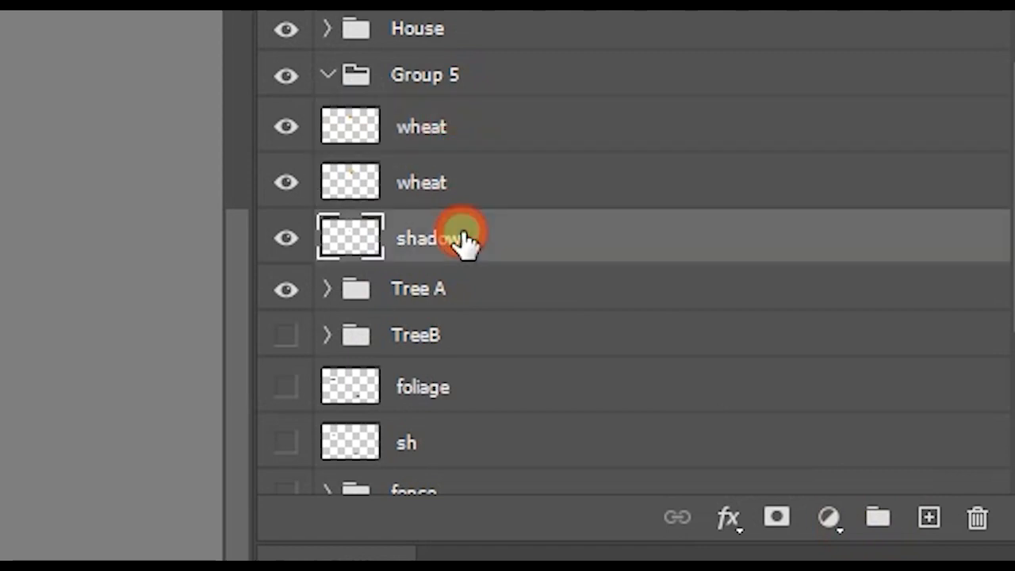
left_click(466, 132, "shift")
left_click_drag(429, 141, 435, 81)
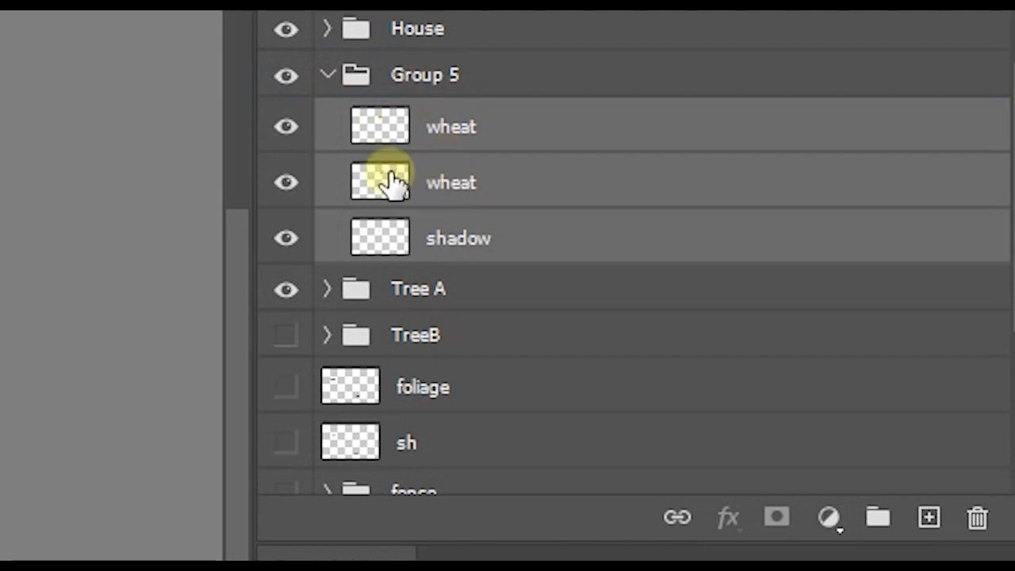
Switch the visibility of Group 5 off and on several times to check which artwork it controls.
left_click(286, 76)
left_click(286, 76)
left_click(286, 77)
left_click(286, 76)
left_click(287, 76)
left_click(286, 76)
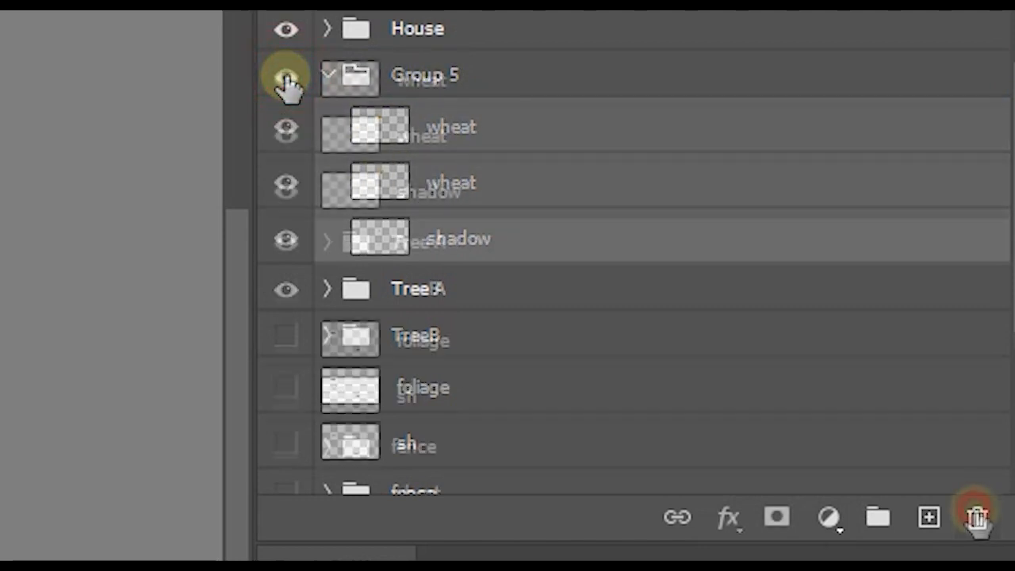
Group the two wheat layers and the shadow layer below them directly from a multiple selection.
left_click(431, 238)
left_click(442, 198)
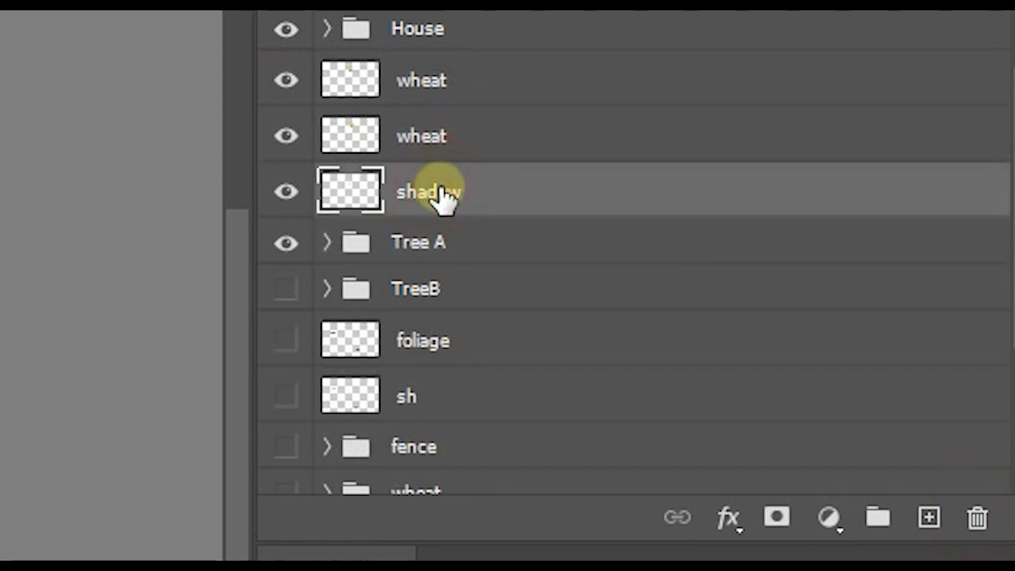
left_click(461, 90, "shift")
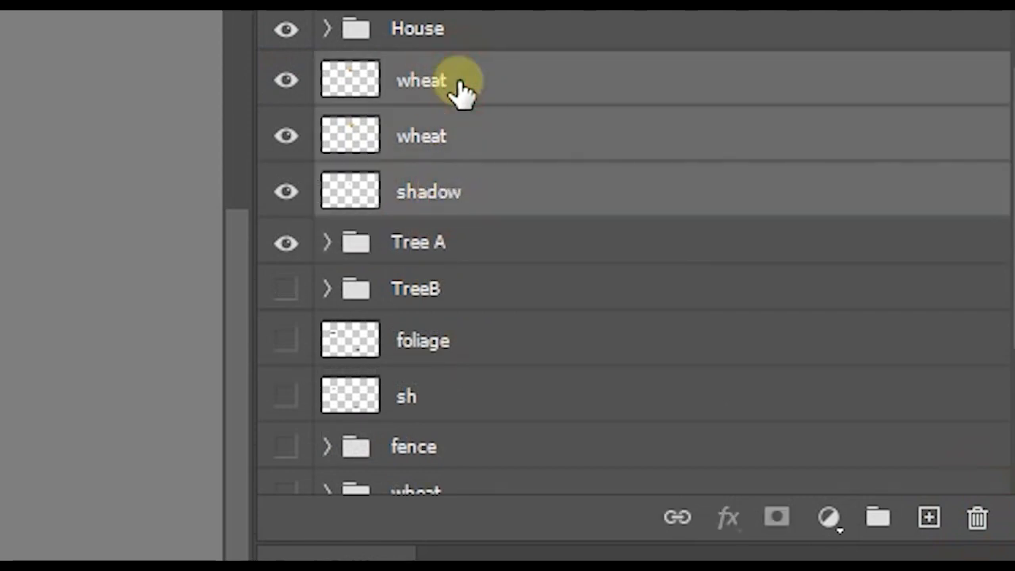
left_click(879, 524)
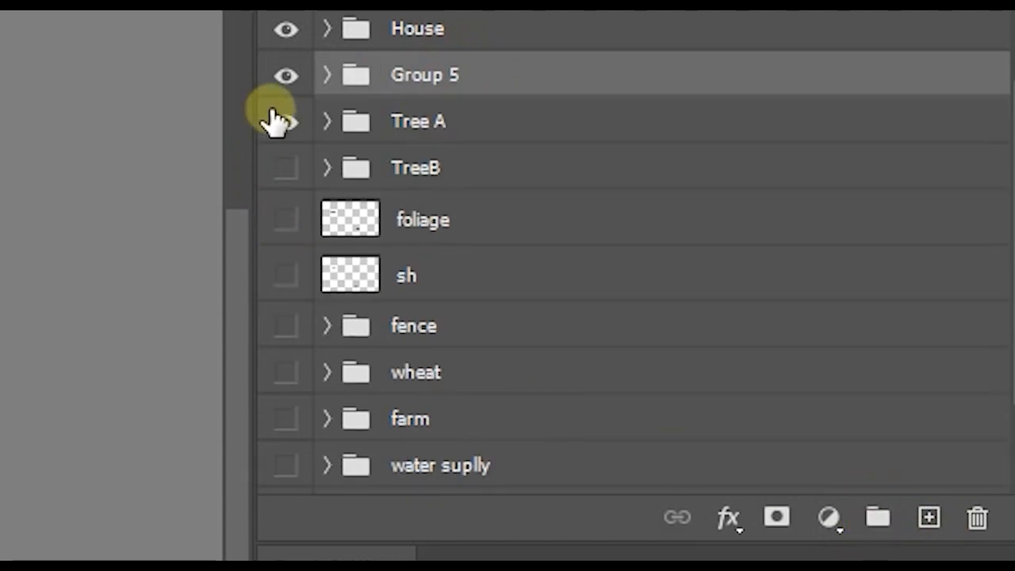
Expand Group 5 to view its layers and toggle the group's visibility off and on.
left_click(279, 85)
left_click(284, 84)
left_click(317, 82)
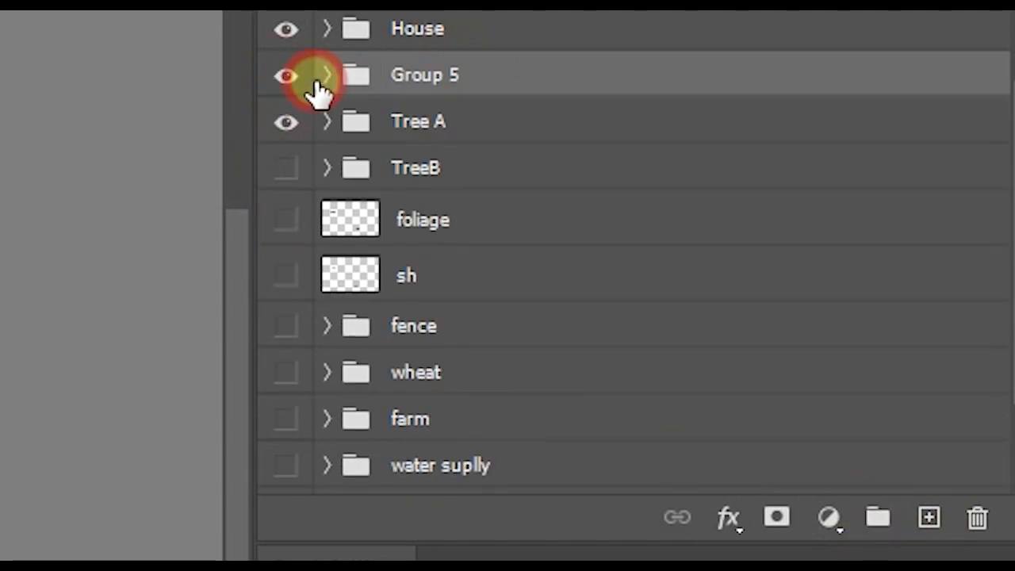
left_click(324, 83)
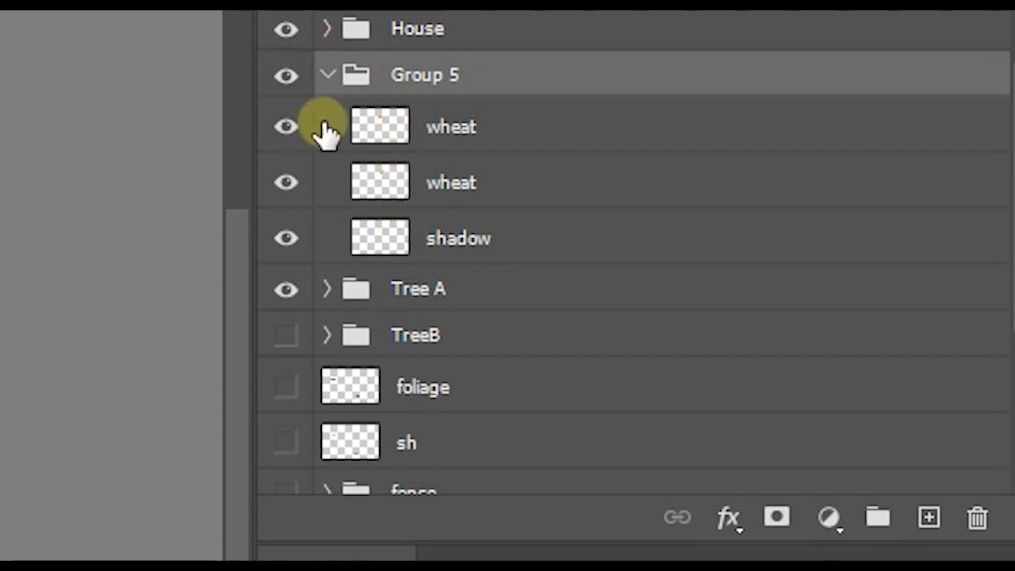
left_click(283, 79)
left_click(283, 80)
left_click(283, 79)
left_click(283, 78)
Move the upper wheat layer out of Group 5, placing it between the House group and Group 5.
left_click(381, 139)
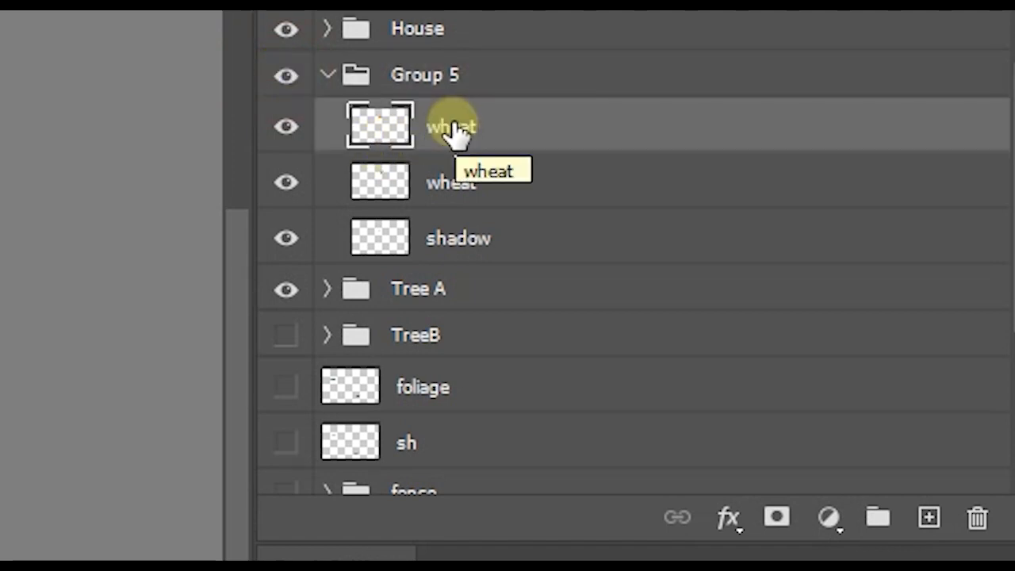
left_click(400, 133)
left_click_drag(400, 133, 461, 56)
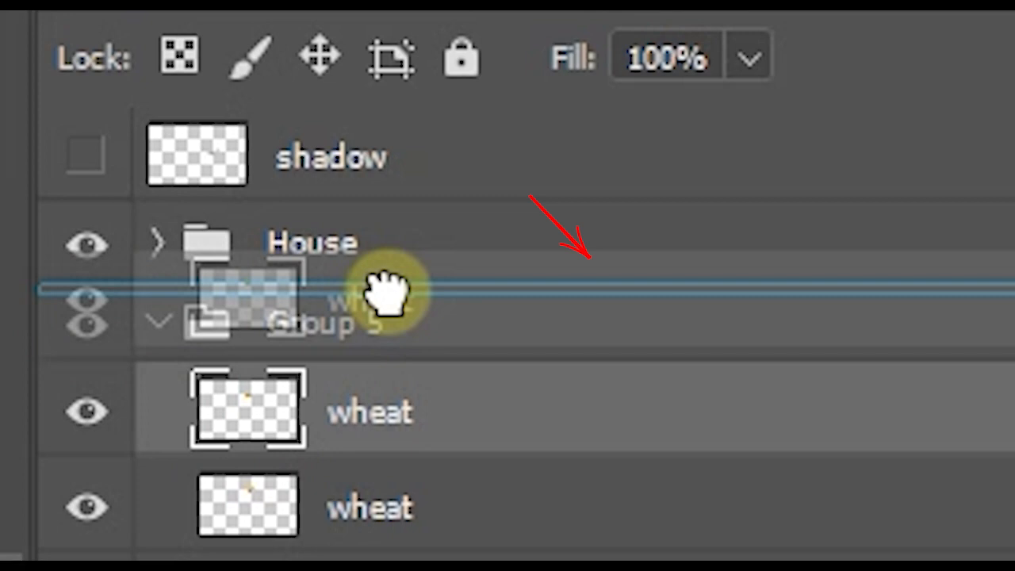
left_click_drag(386, 292, 389, 293)
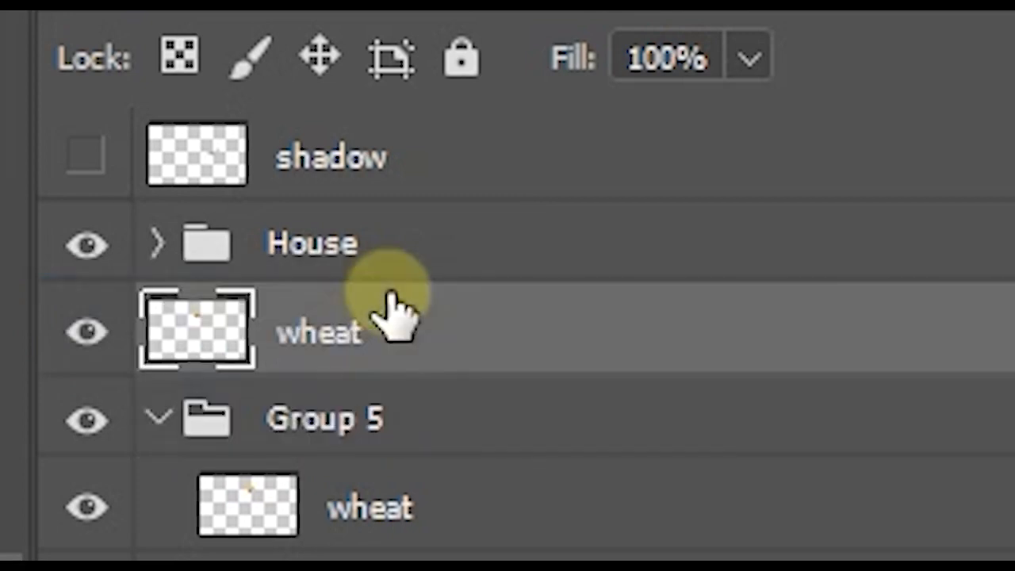
Ungroup Group 5 so its wheat and shadow layers stand on their own.
left_click(327, 432)
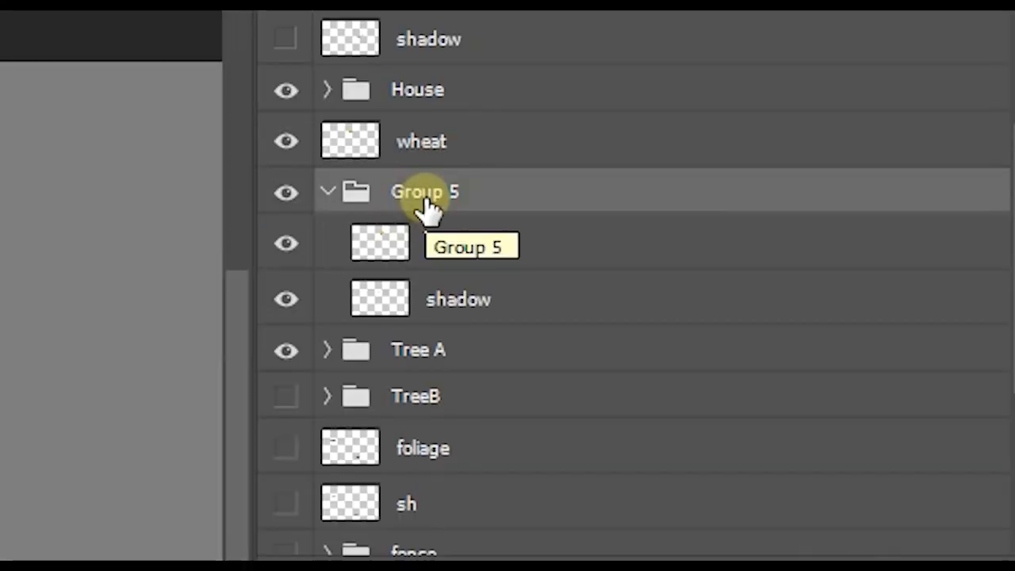
right_click(429, 208)
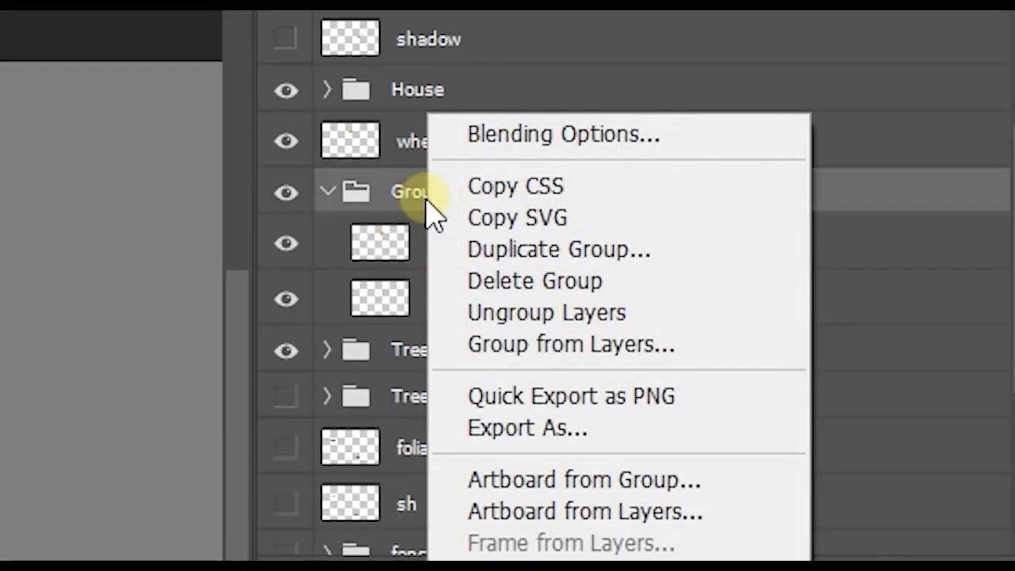
left_click(662, 314)
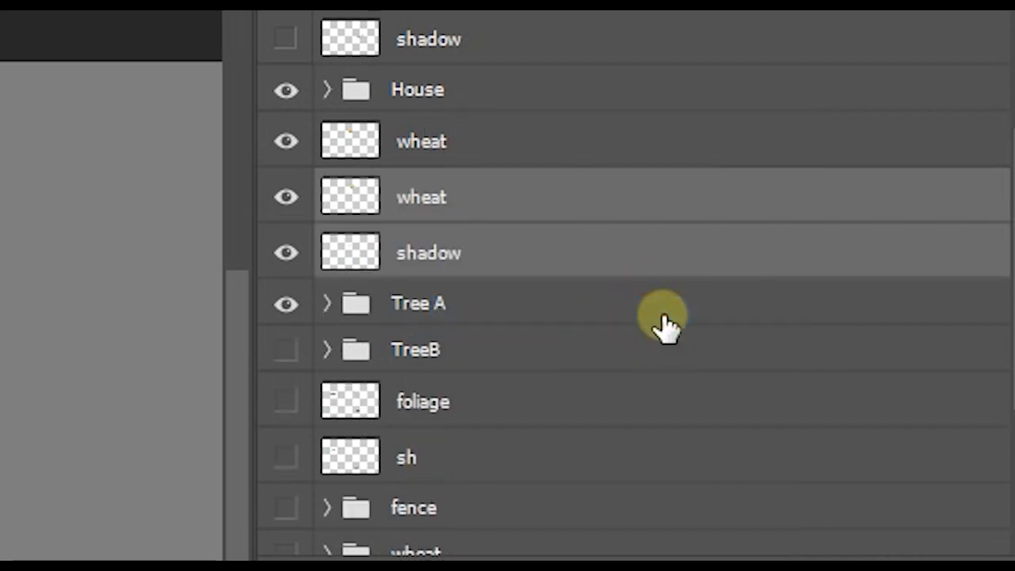
Select the shadow layer and the two wheat layers individually, finishing with the House group selected.
left_click(536, 270)
left_click(542, 203)
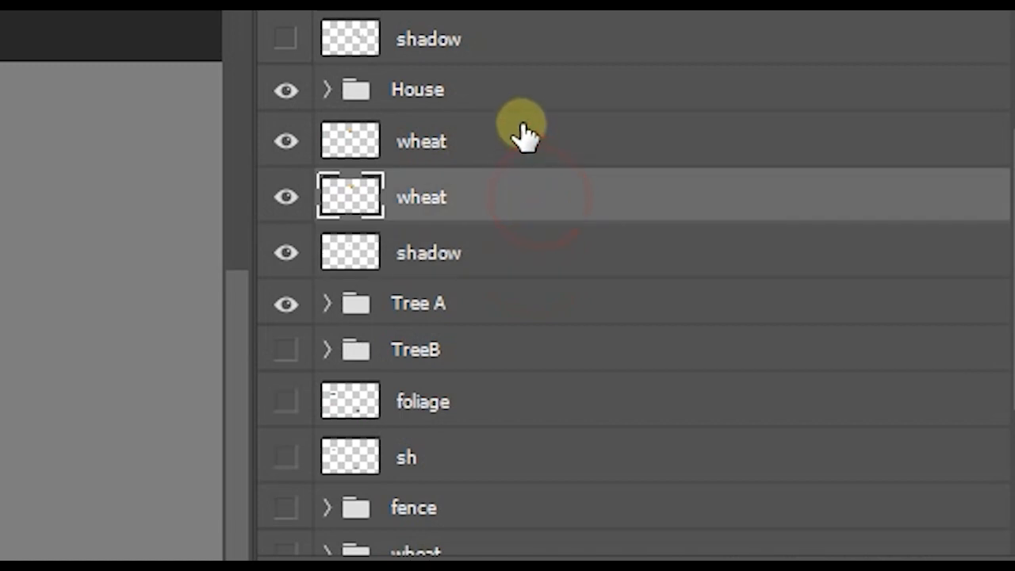
left_click(523, 135)
left_click(548, 246)
left_click(563, 199)
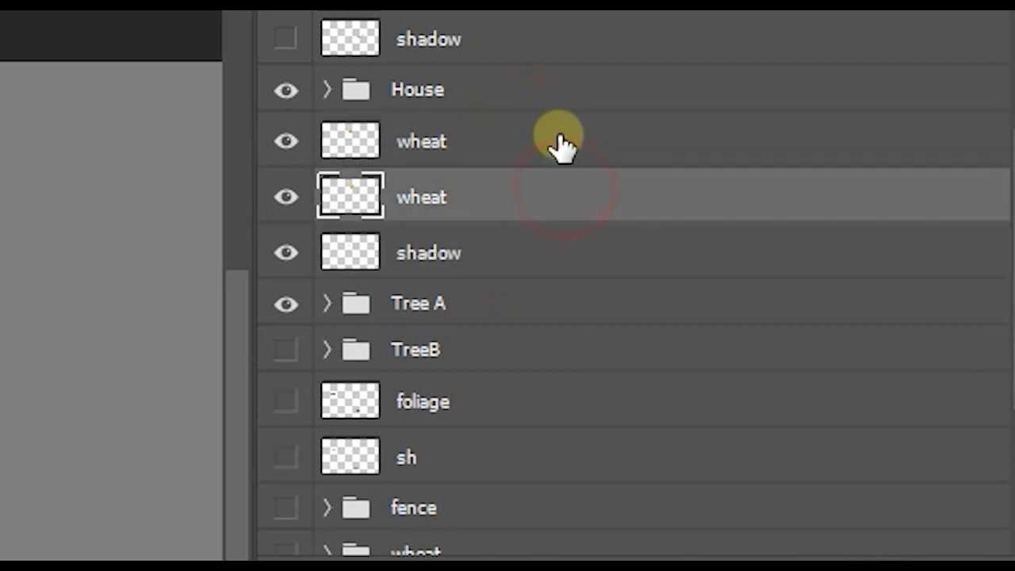
left_click(558, 142)
left_click(557, 92)
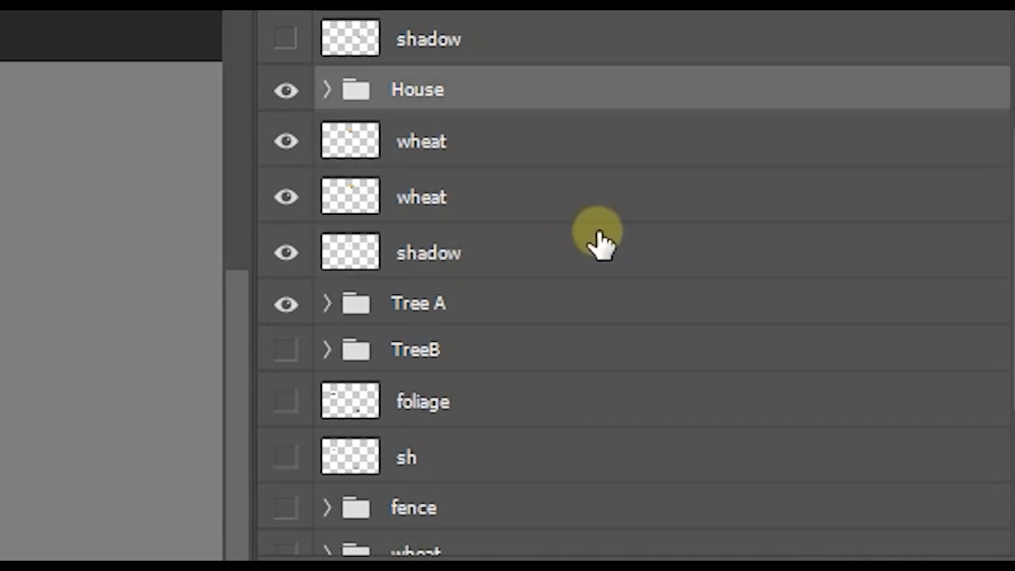
Toggle the upper wheat layer's visibility off and on several times.
left_click(285, 156)
left_click(286, 159)
left_click(282, 151)
left_click(283, 151)
left_click(282, 150)
left_click(283, 150)
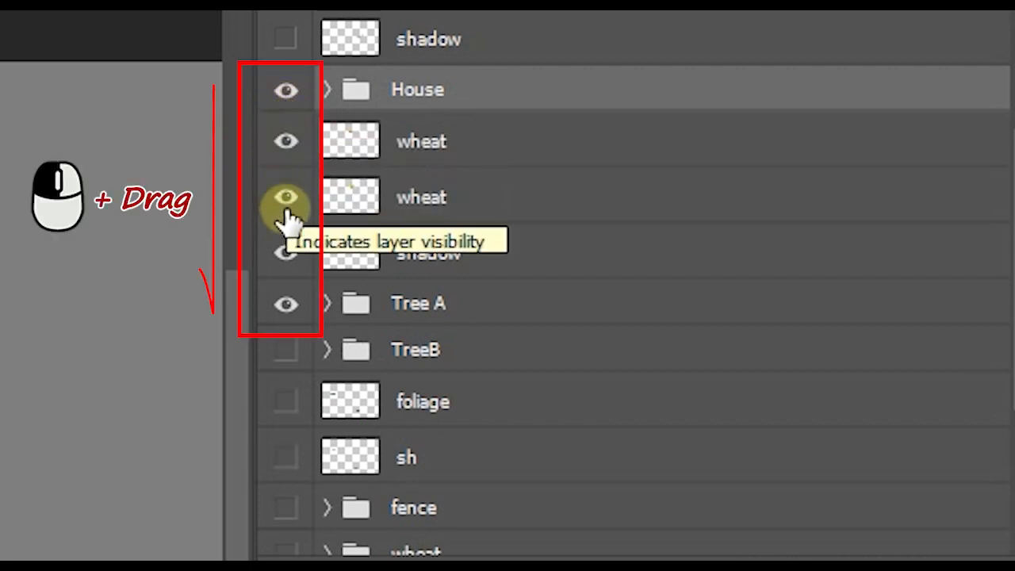
Hide all visible layers from the House group downwards, and show the run from House through sh.
left_click(287, 91)
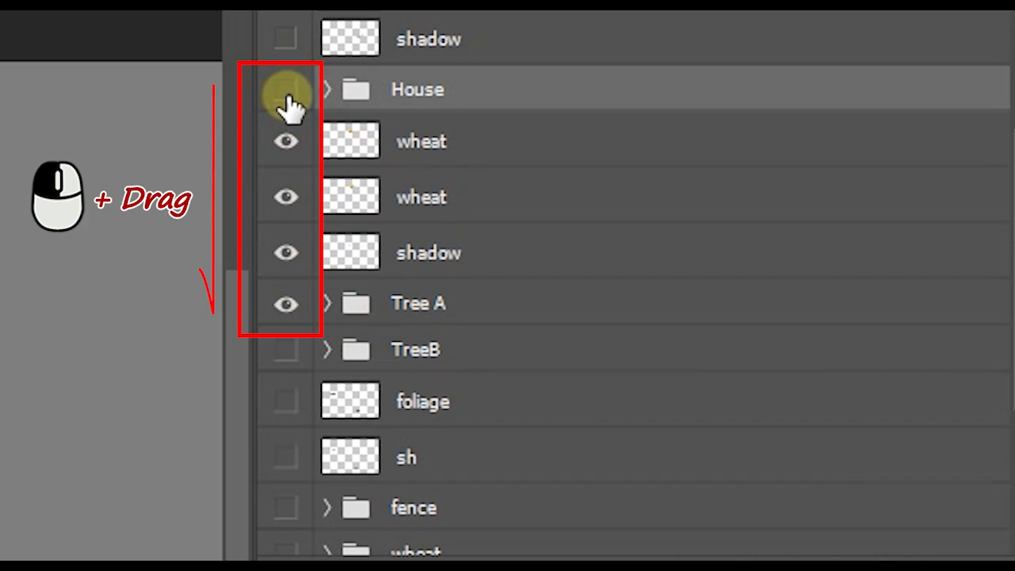
left_click_drag(288, 105, 286, 496)
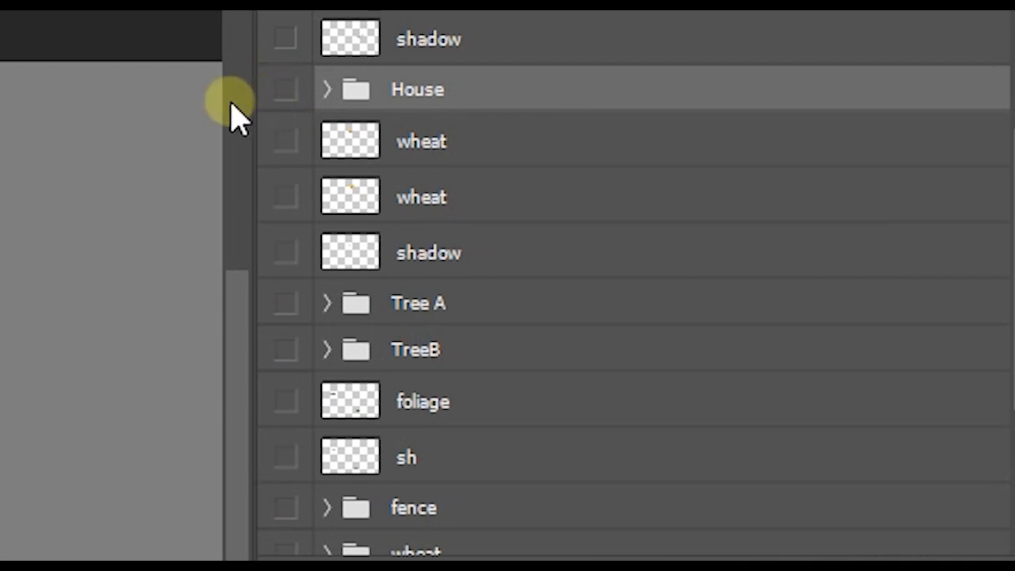
left_click_drag(280, 89, 281, 453)
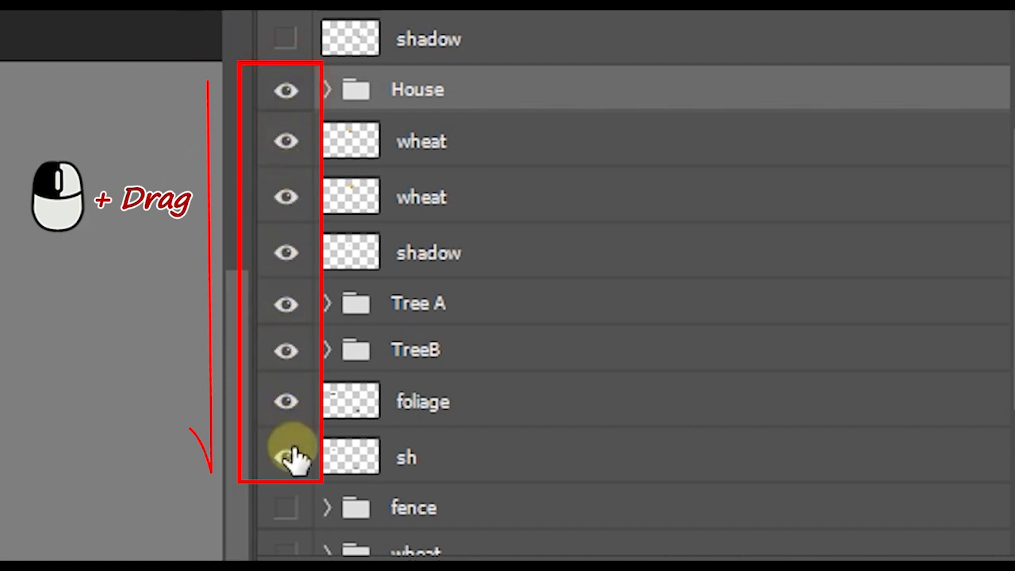
Isolate the lower wheat layer by hiding every other layer, and restore the visibility of the others.
left_click(285, 200, "alt")
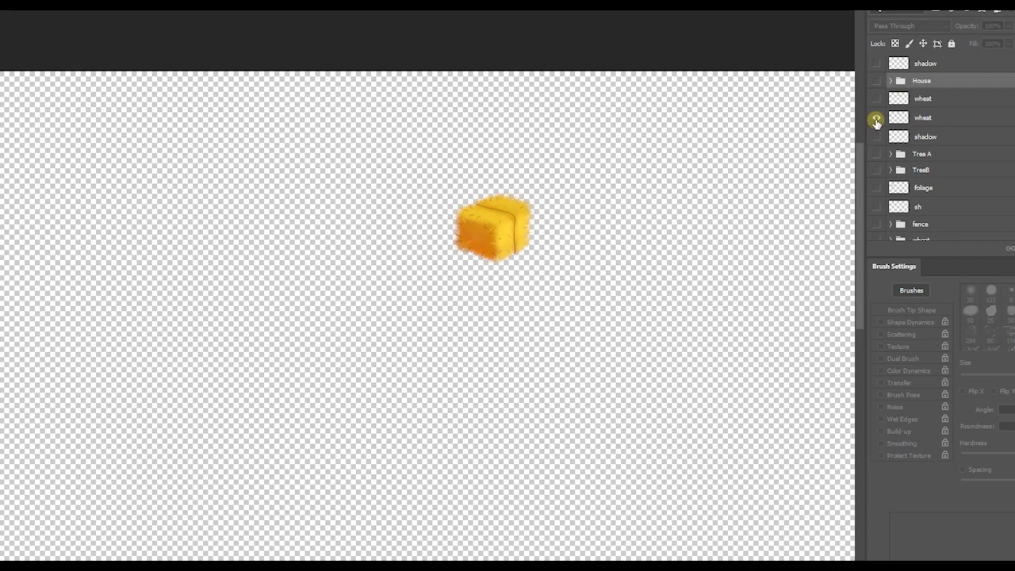
left_click(877, 119, "alt")
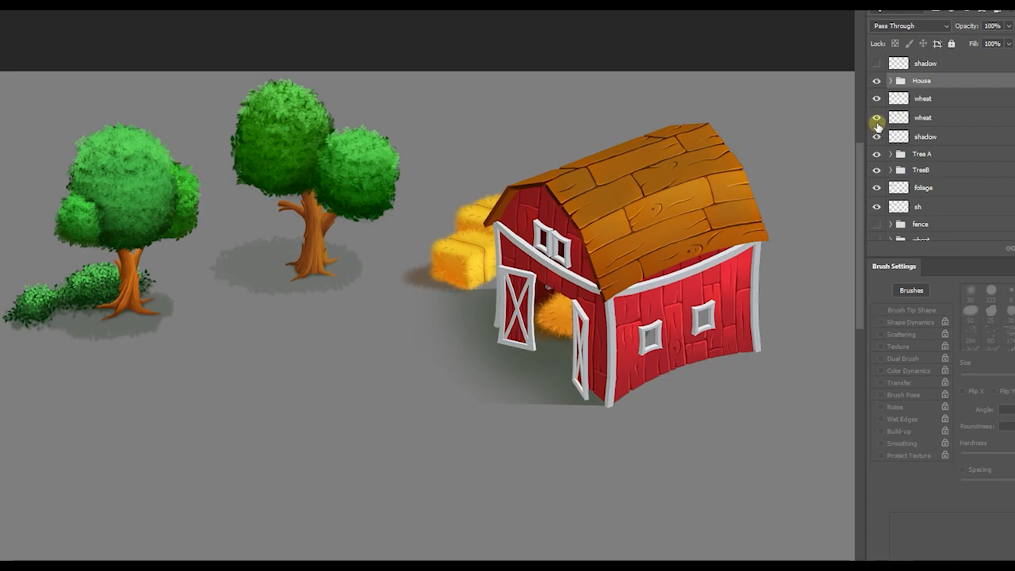
left_click(876, 118)
left_click(877, 117)
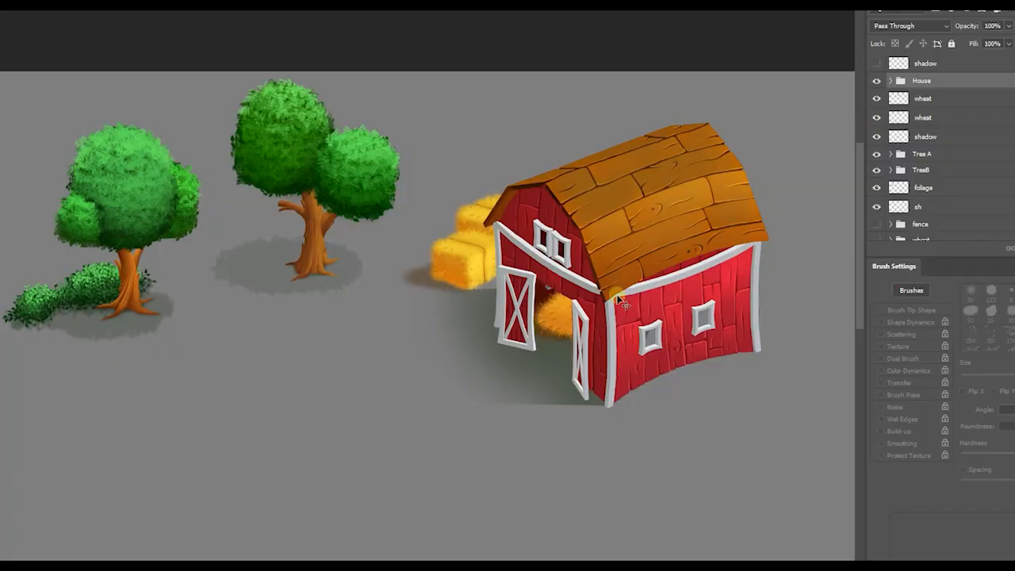
Vary the opacity of the lower and then the upper wheat layer, returning each to 100%.
left_click(925, 118)
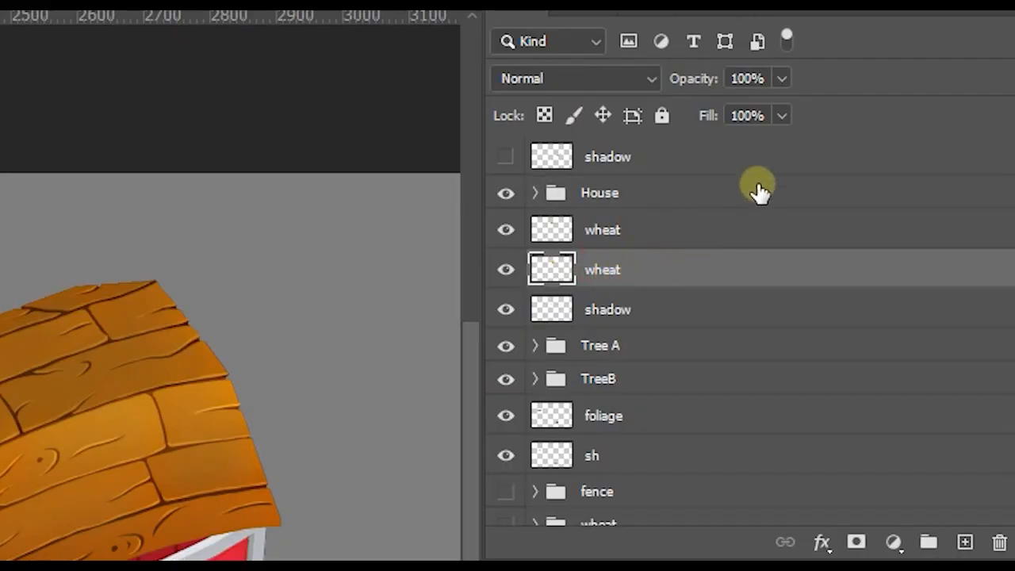
left_click(781, 78)
left_click_drag(783, 110, 879, 122)
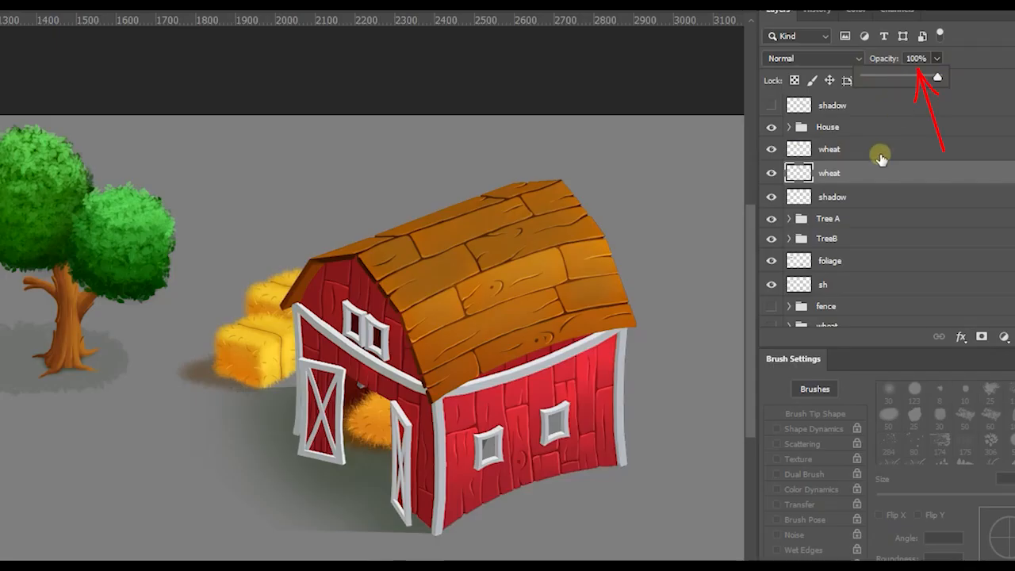
left_click(881, 155)
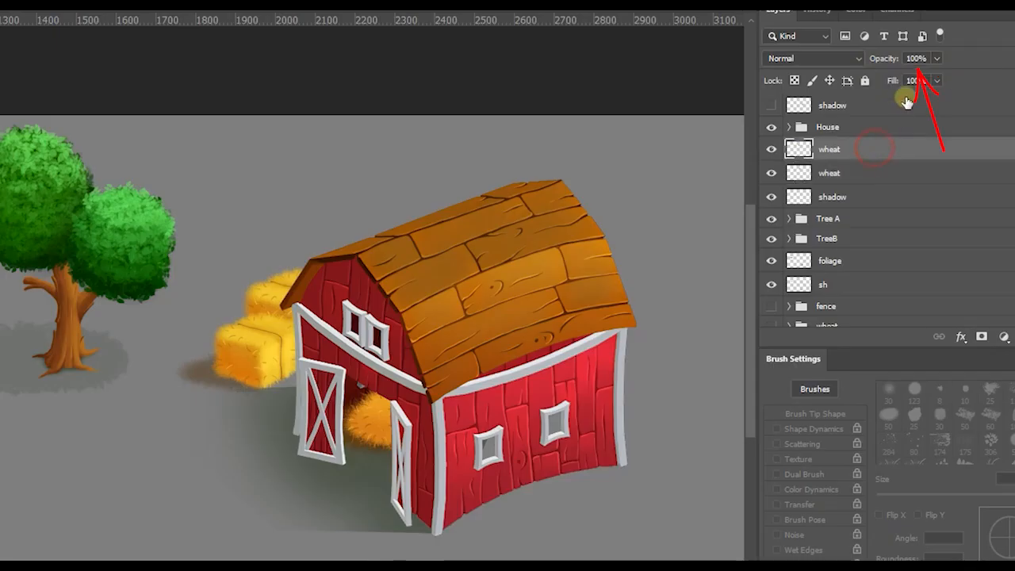
left_click_drag(913, 83, 952, 79)
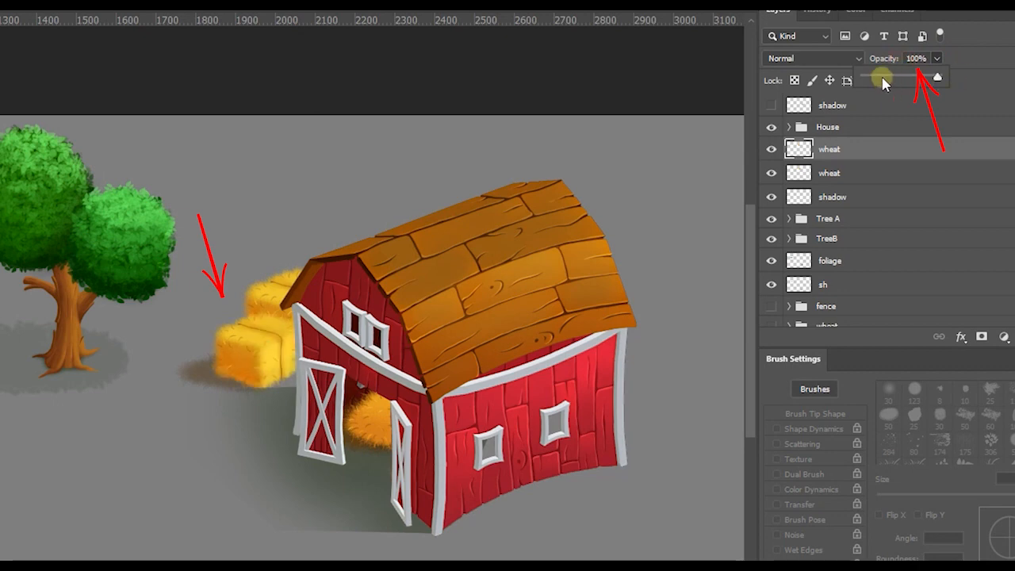
left_click_drag(889, 76, 952, 79)
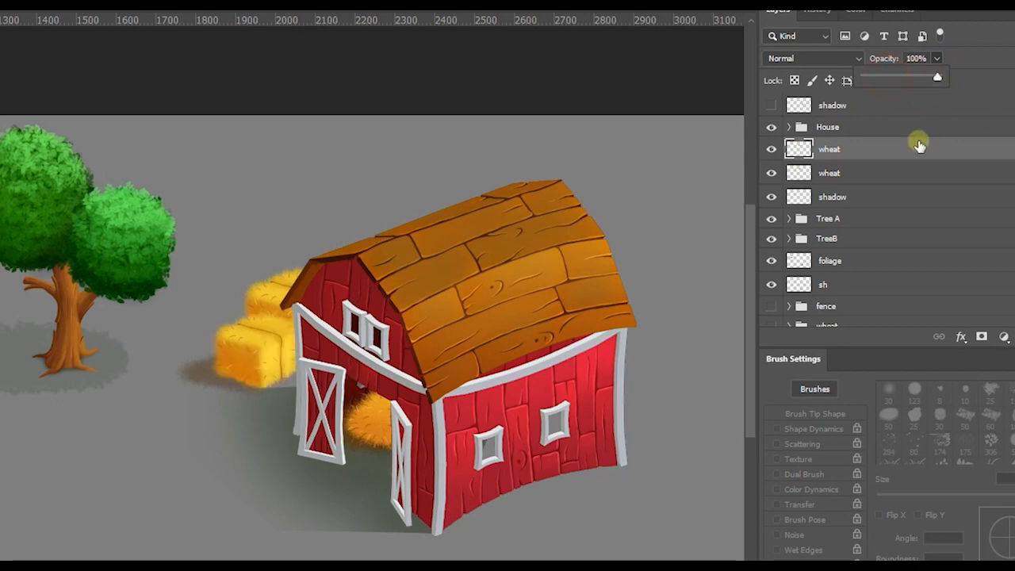
Look at the blending mode choices for the upper wheat layer, leaving the mode at Normal.
left_click(817, 60)
left_click(817, 61)
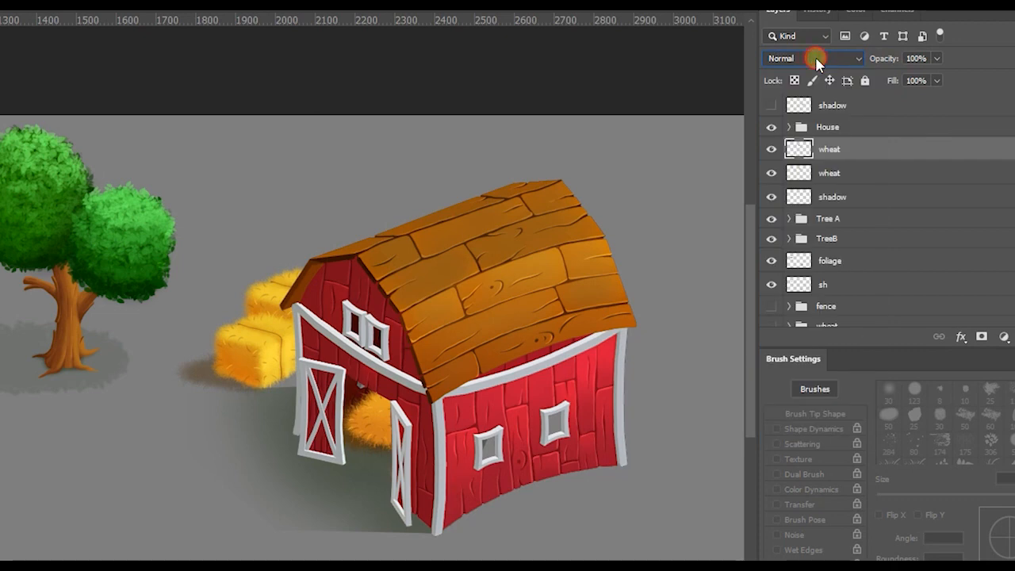
left_click(817, 60)
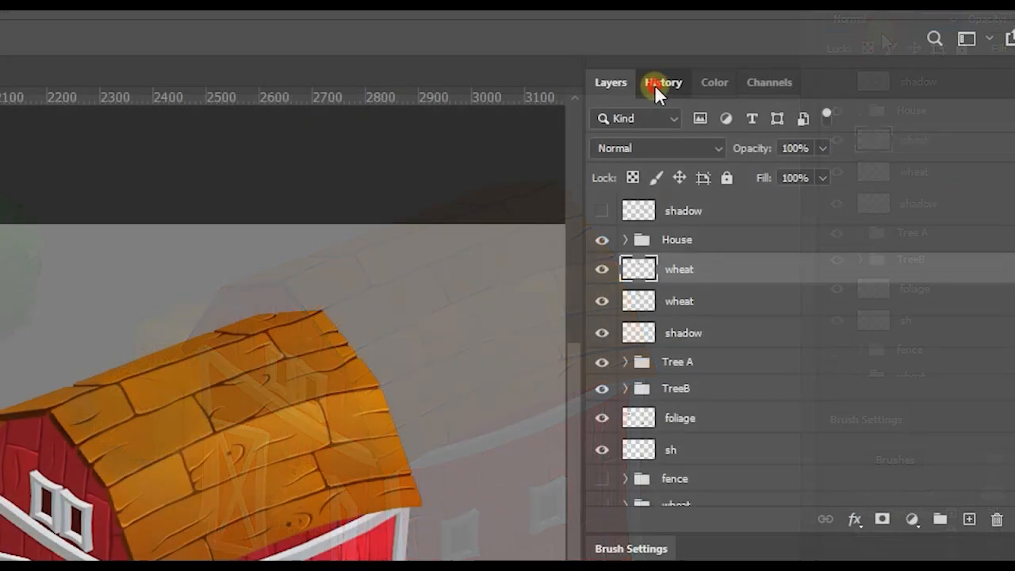
Revert to earlier Layer Visibility states in the document history, browse the recorded states, and return to the last Master Opacity Change.
left_click(657, 84)
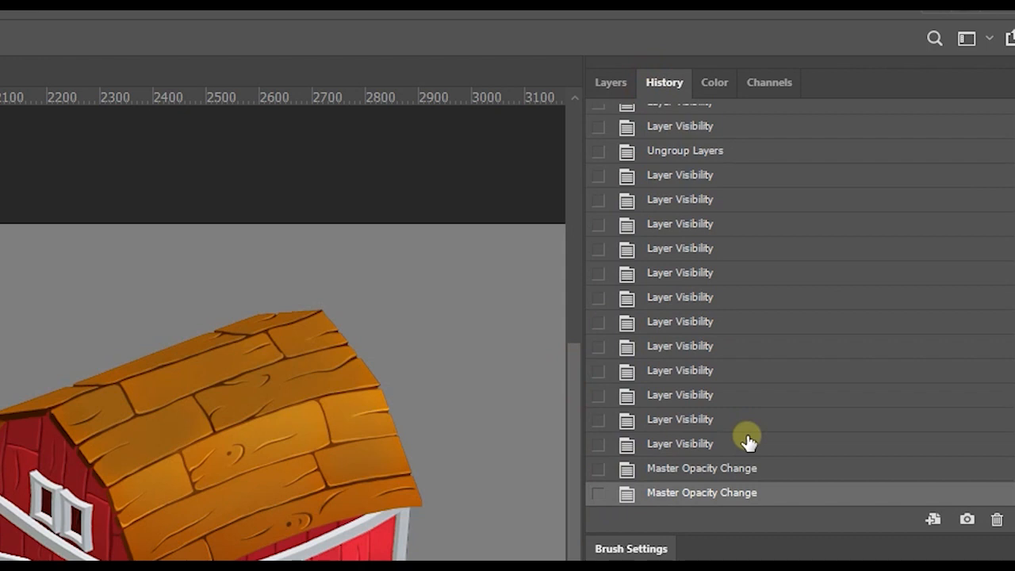
left_click(736, 327)
left_click(741, 229)
scroll(769, 295, "up", 4)
scroll(770, 297, "up", 4)
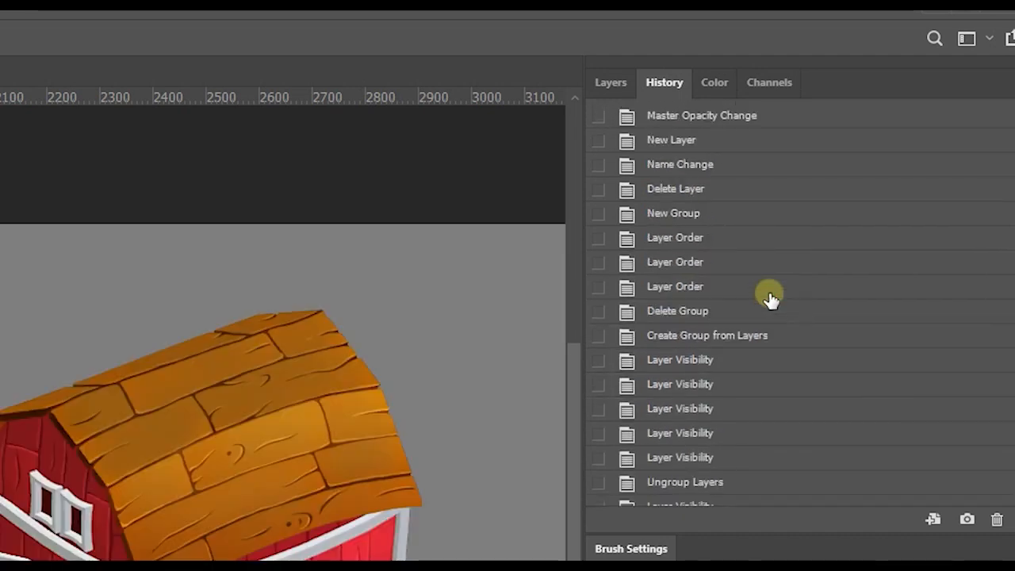
scroll(772, 302, "down", 5)
scroll(777, 333, "down", 3)
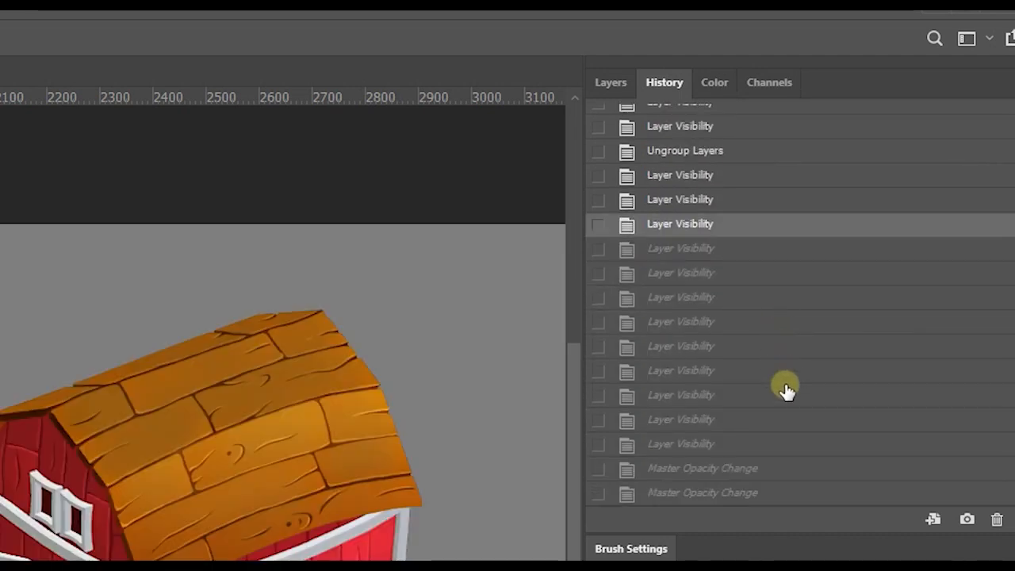
left_click(752, 495)
Step back once more through two earlier Layer Visibility states in the history.
left_click(728, 300)
left_click(729, 226)
scroll(770, 373, "up", 3)
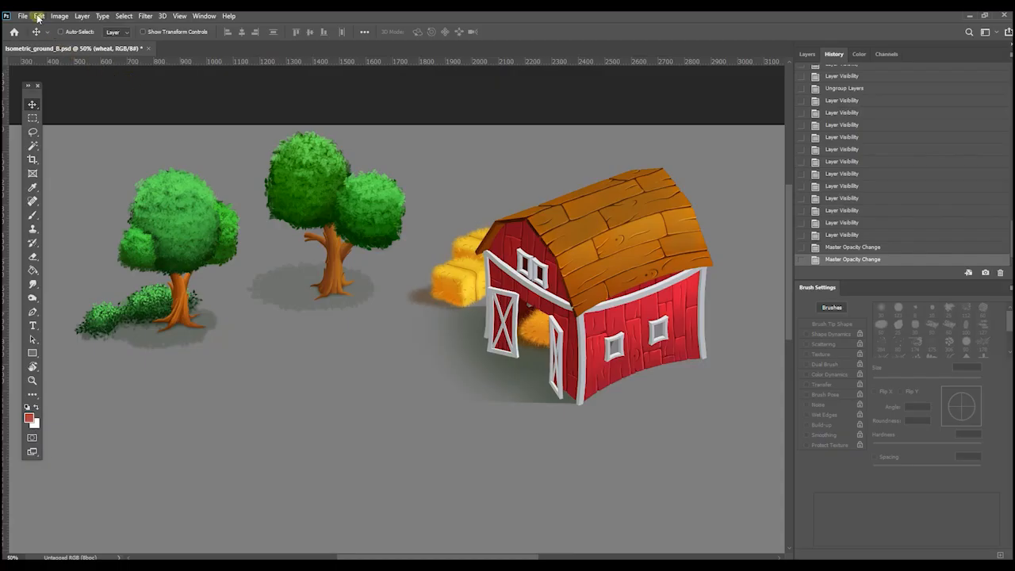
Inspect the History States setting in the Performance preferences, and cancel the preferences.
left_click(38, 16)
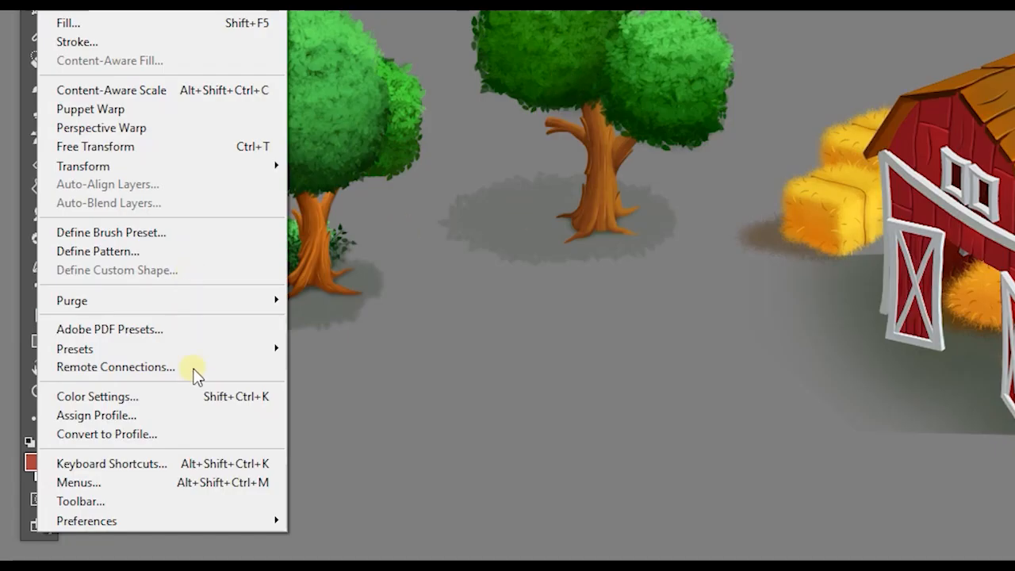
mouse_move(176, 524)
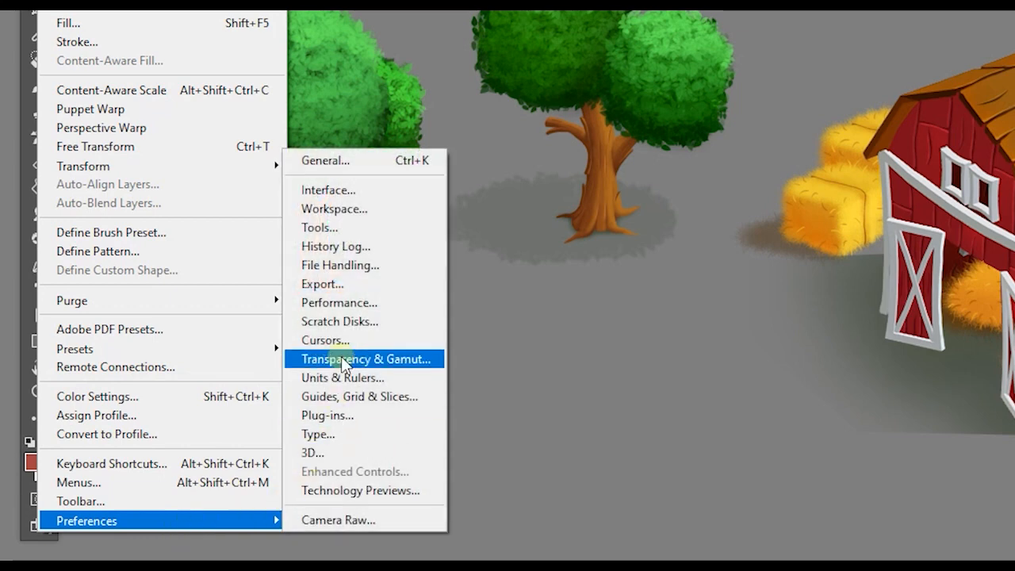
left_click(376, 304)
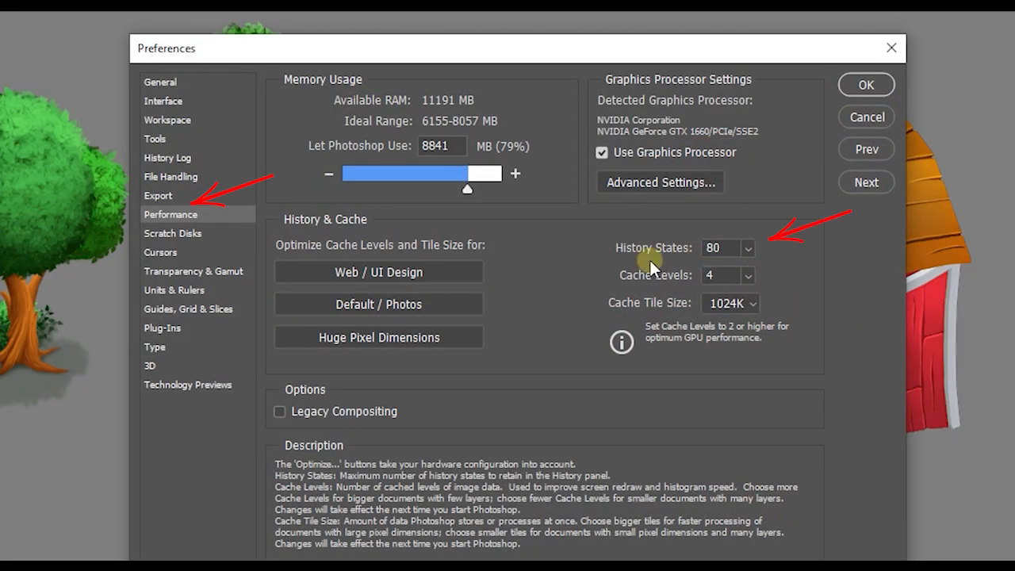
left_click(746, 250)
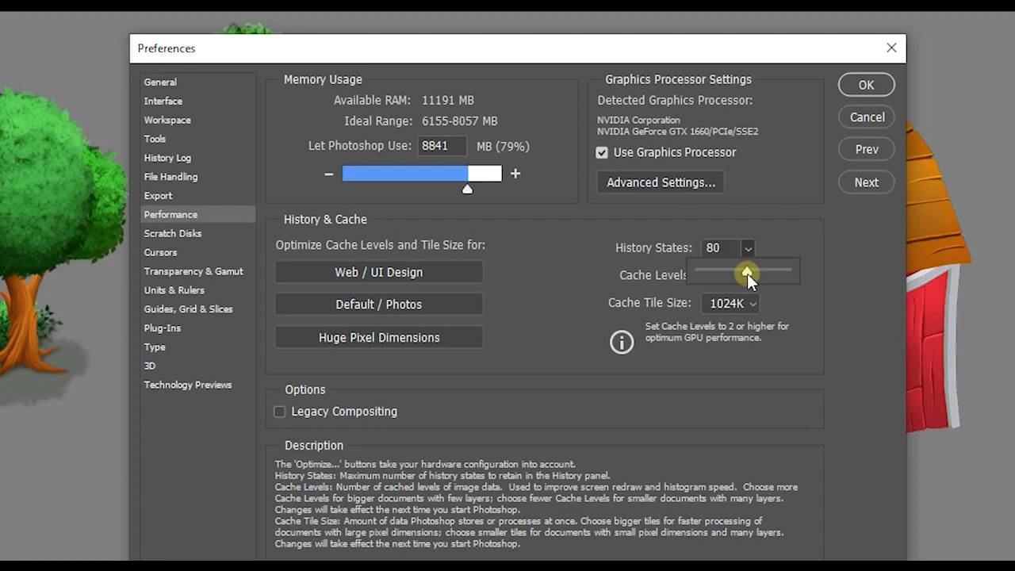
left_click(752, 205)
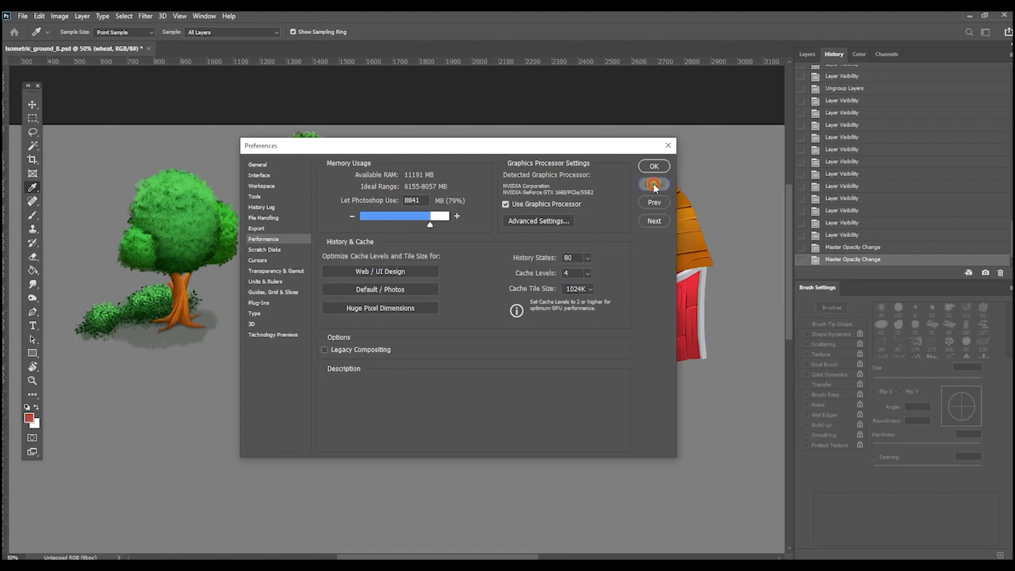
left_click(865, 119)
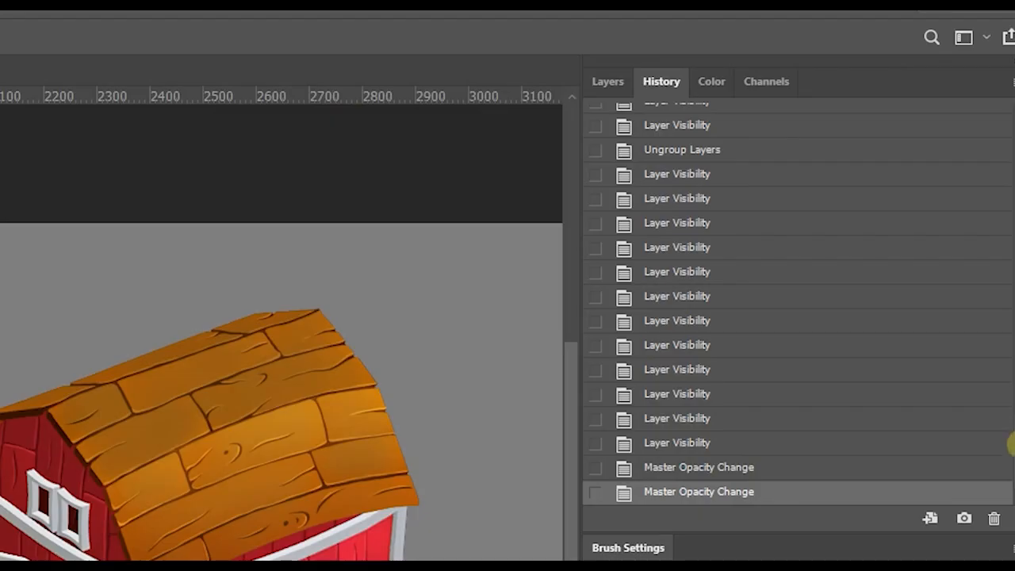
Revert the document to its opened state, Isometric_ground_B.psd, and restore the last Master Opacity Change state.
left_click_drag(1013, 444, 1011, 108)
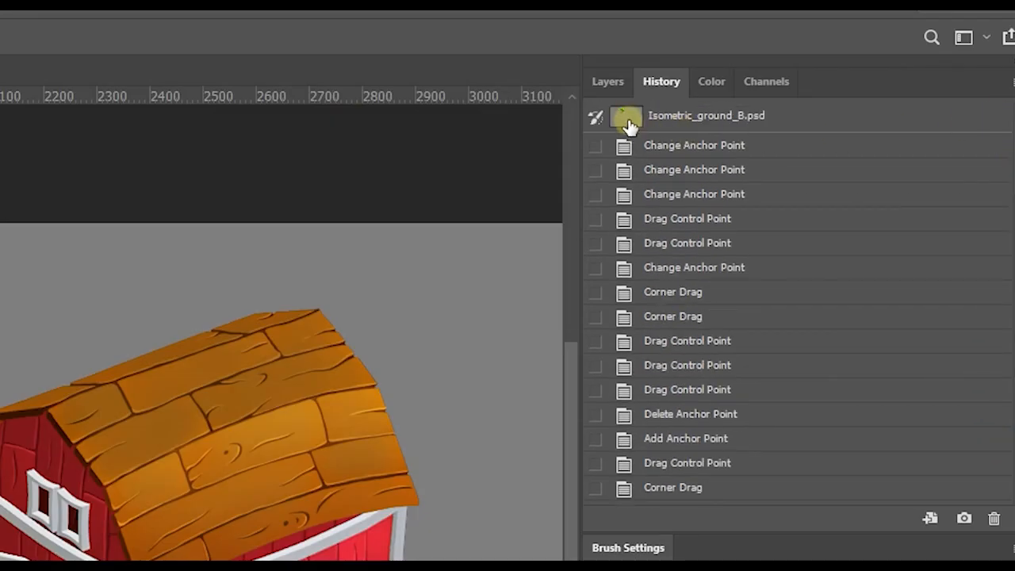
left_click(631, 119)
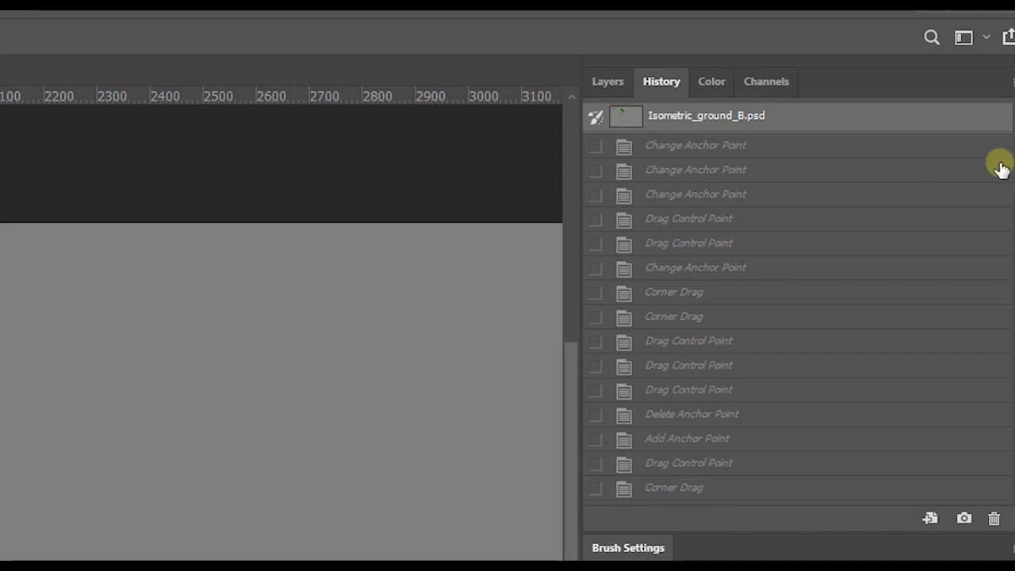
left_click_drag(1011, 159, 1014, 494)
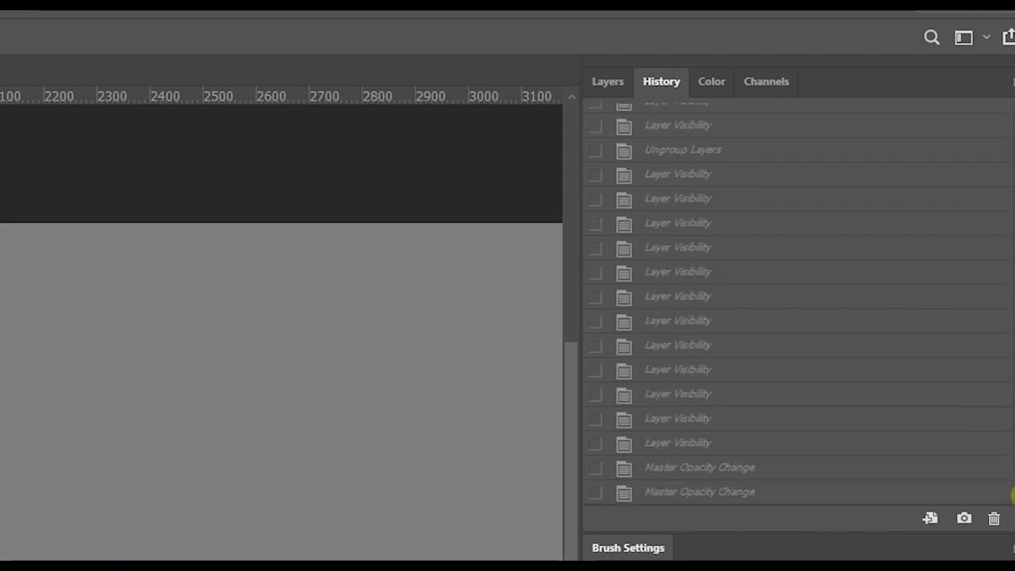
left_click(782, 492)
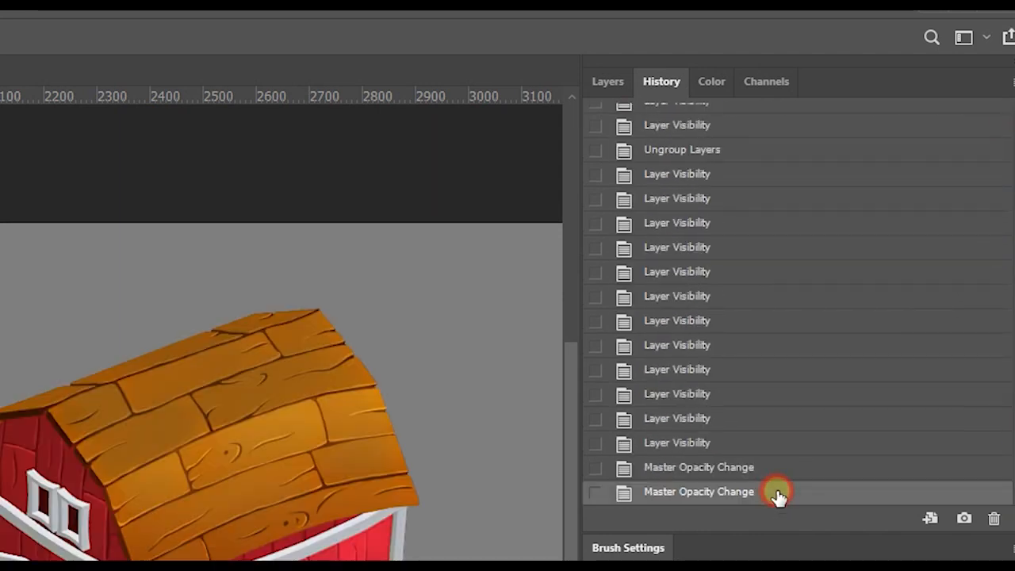
Take a history snapshot of the current state and restore the document from that snapshot.
left_click(964, 523)
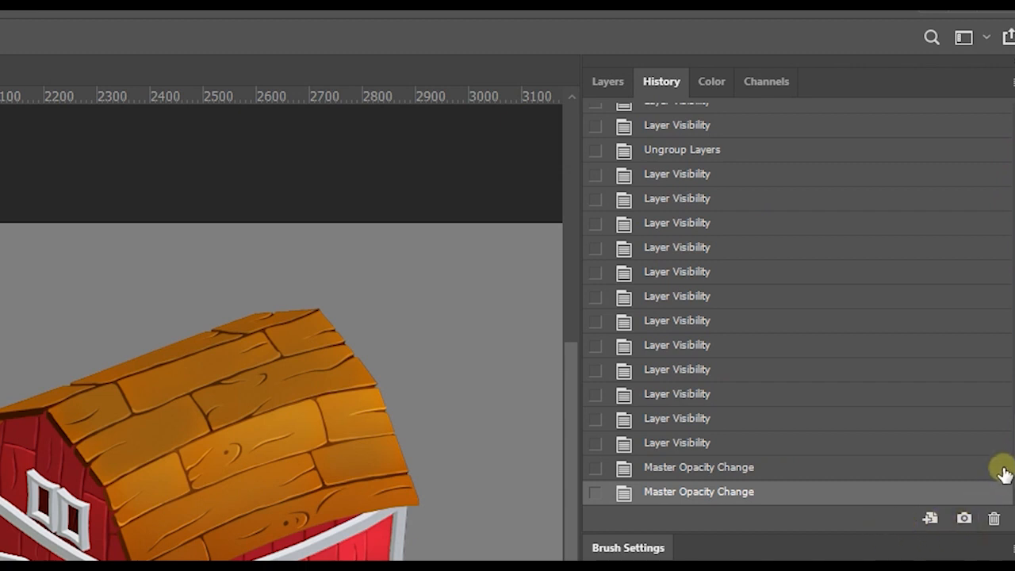
left_click_drag(1014, 463, 1014, 175)
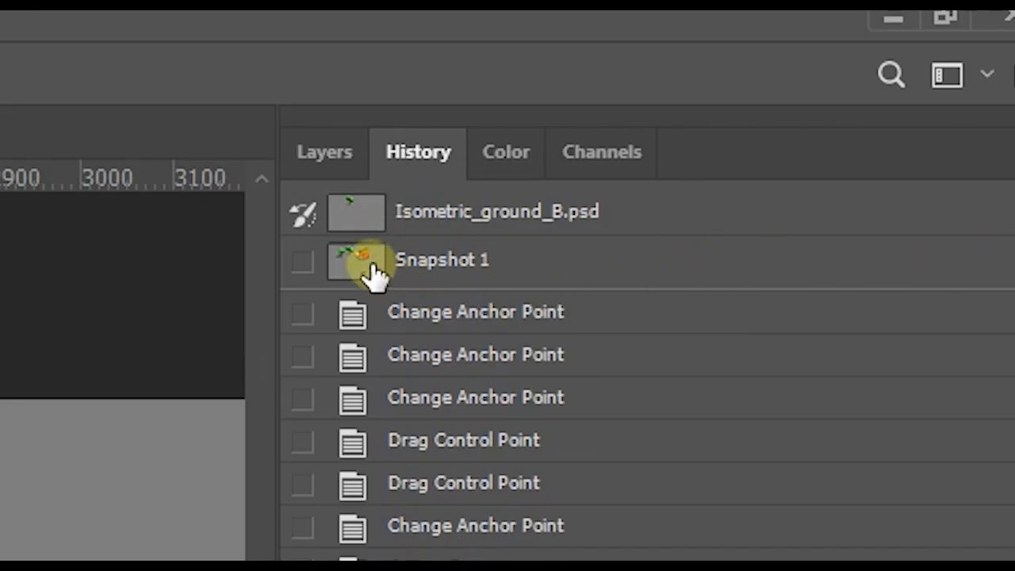
left_click(371, 273)
left_click(421, 264)
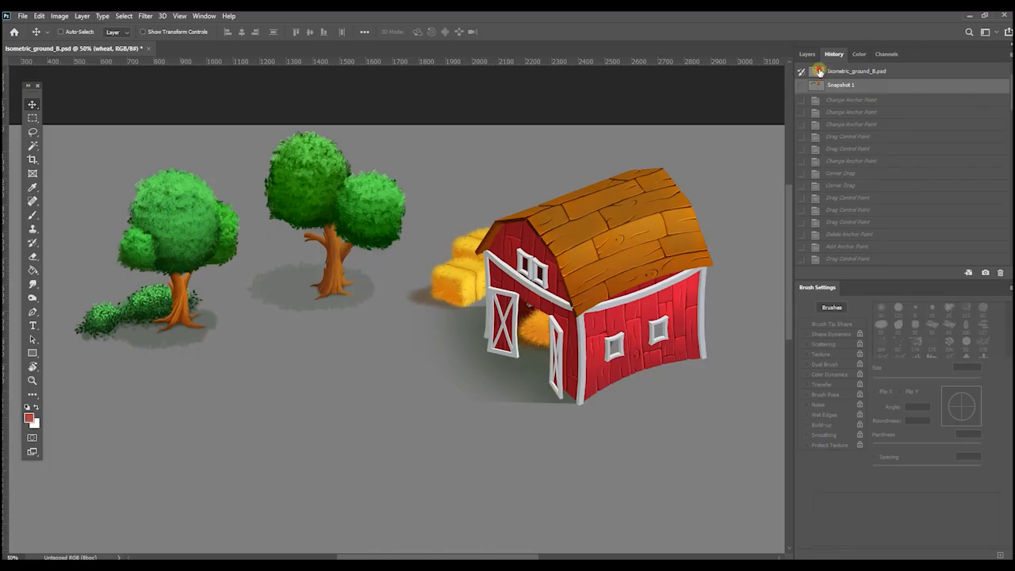
Switch the document back and forth between the opened-file state and the snapshot, finishing on the snapshot.
left_click(359, 211)
left_click(357, 262)
left_click(833, 71)
left_click(835, 85)
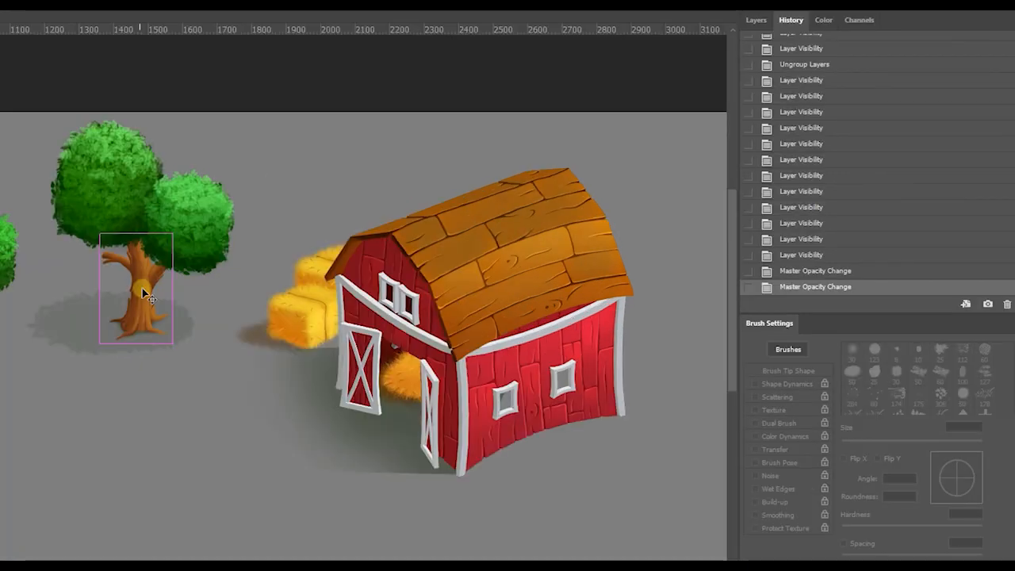
Duplicate Tree A's trunk directly below the tree, and warp the copy to spread its base outwards on both sides.
left_click_drag(146, 289, 134, 457)
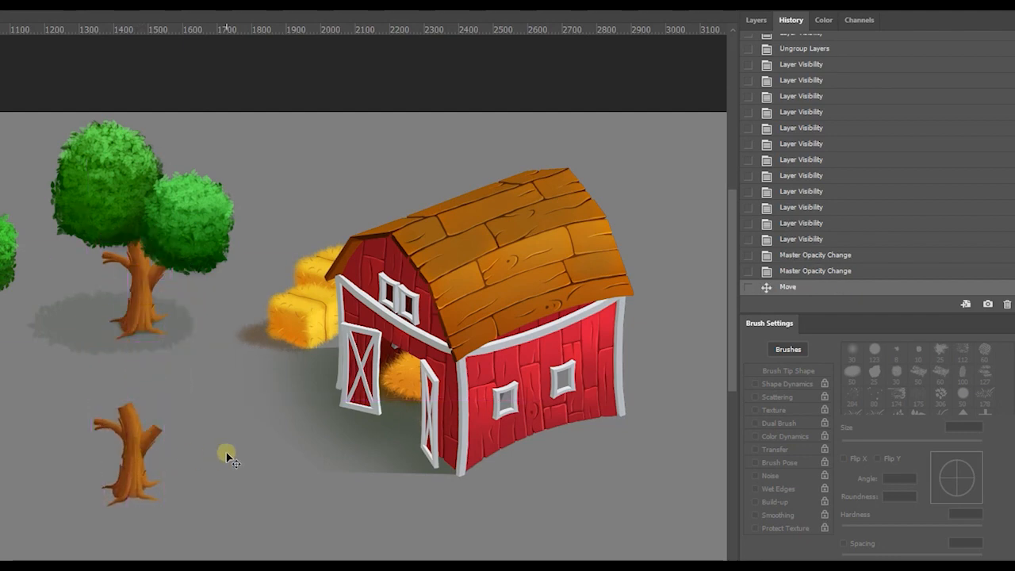
key("ctrl+t")
right_click(136, 462)
left_click(199, 301)
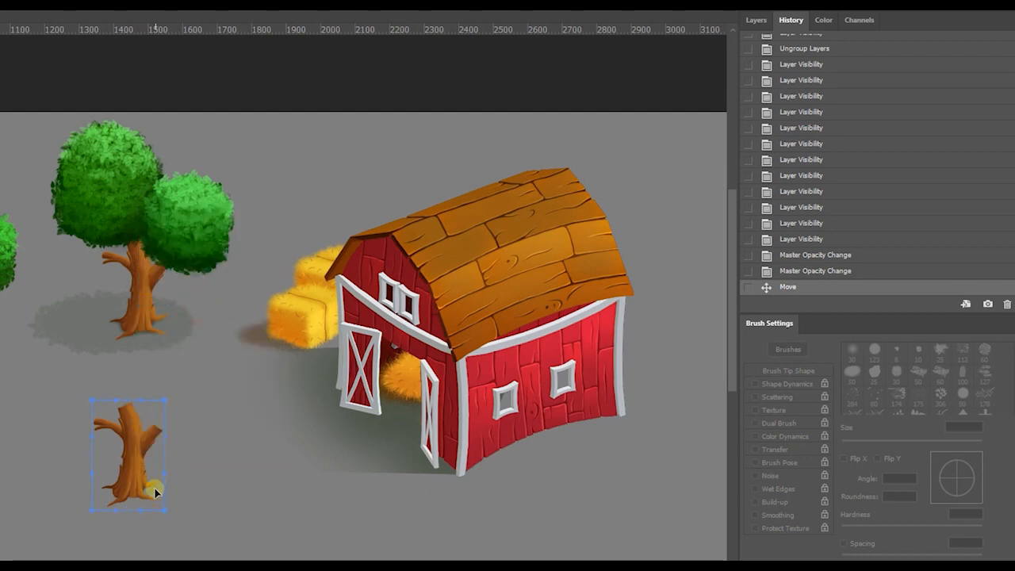
left_click_drag(162, 510, 183, 514)
left_click_drag(91, 507, 47, 506)
left_click_drag(89, 437, 77, 430)
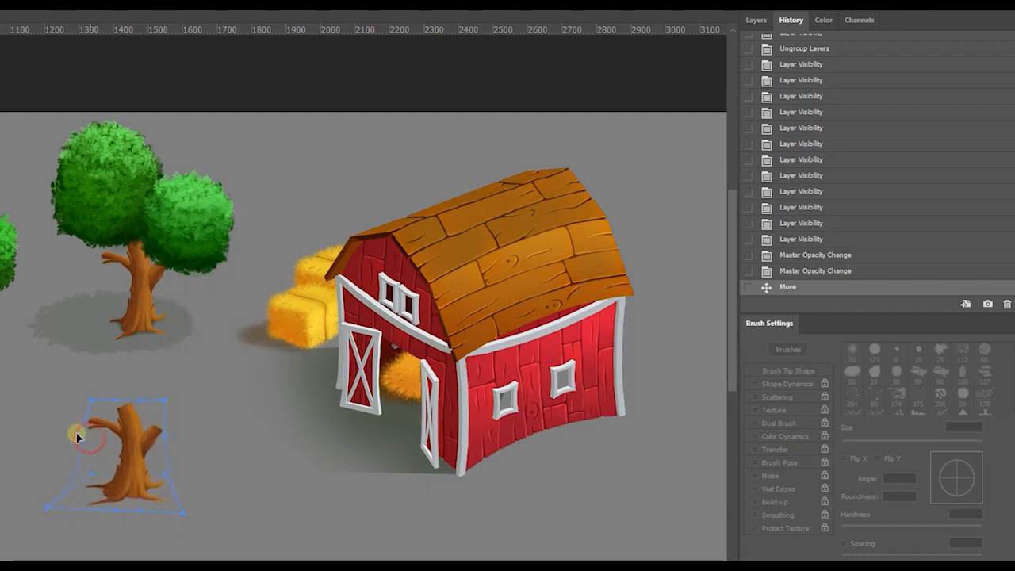
Warp the trunk copy's sides inwards, bend its upper branches, and apply the transformation.
left_click_drag(73, 430, 103, 427)
left_click_drag(174, 470, 157, 464)
left_click_drag(127, 419, 152, 428)
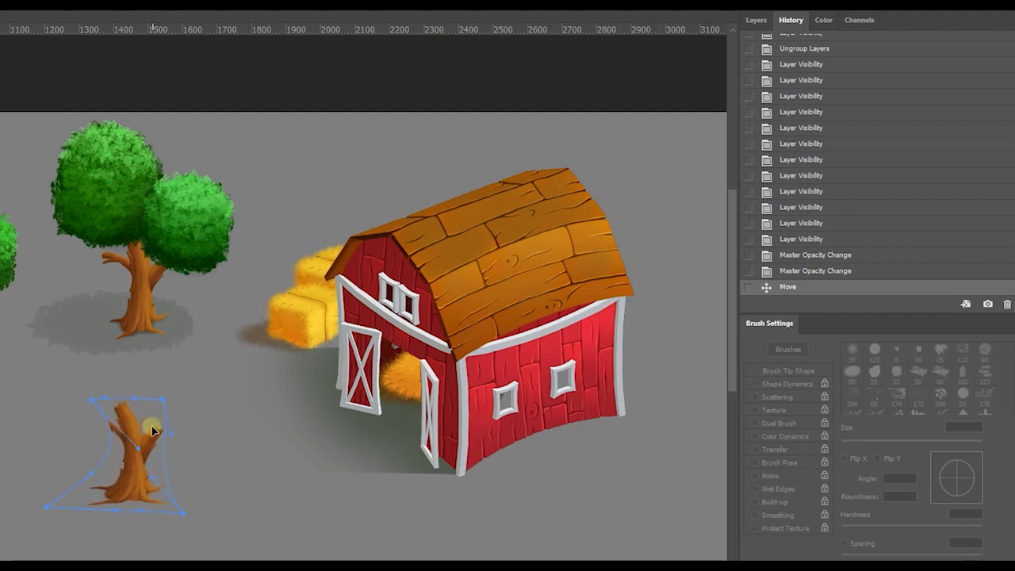
key("Return")
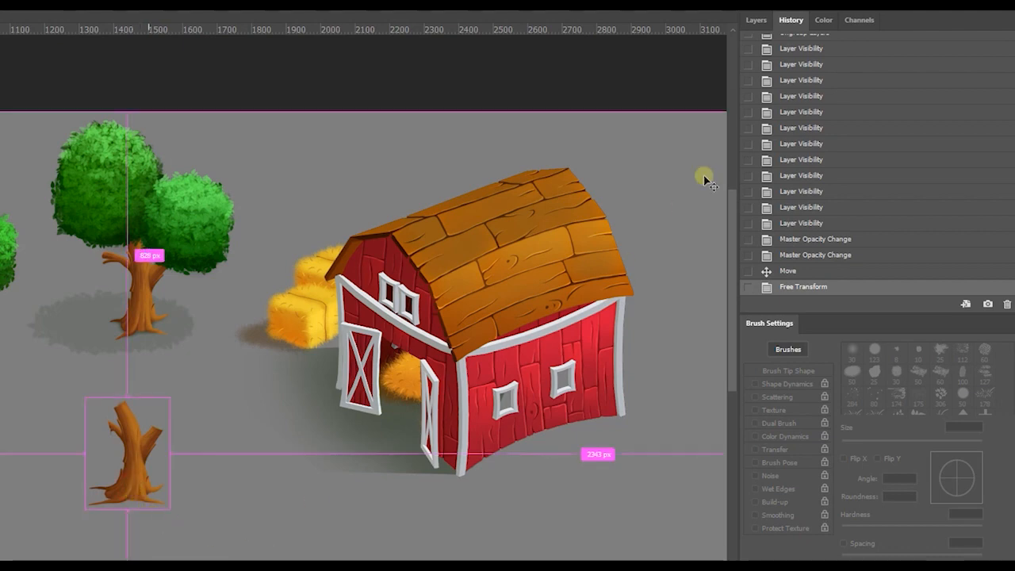
Duplicate Tree A's two foliage crowns and ground shadow onto the trunk copy, placing the larger crown about 514 px lower.
left_click(756, 22)
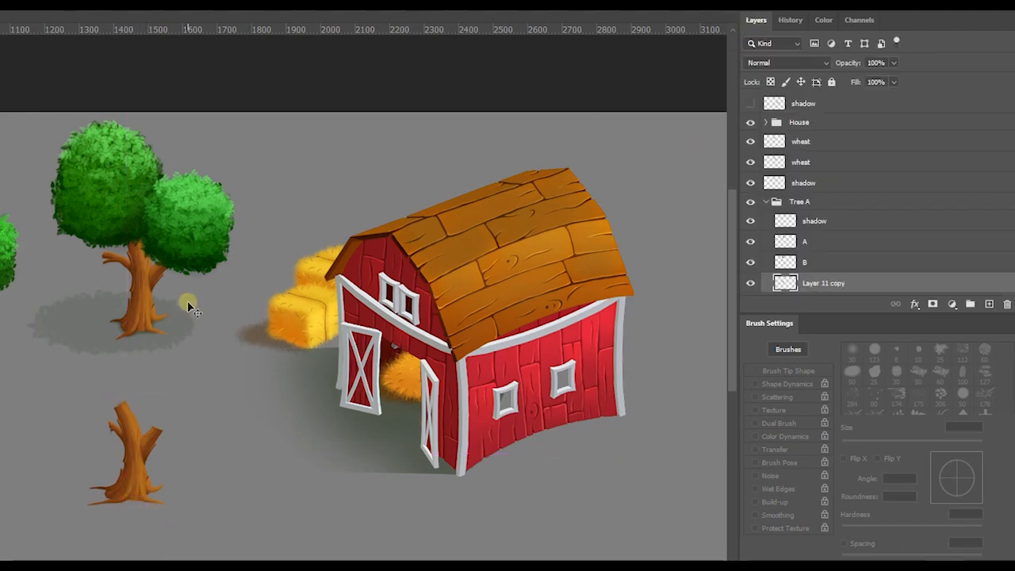
left_click(184, 227)
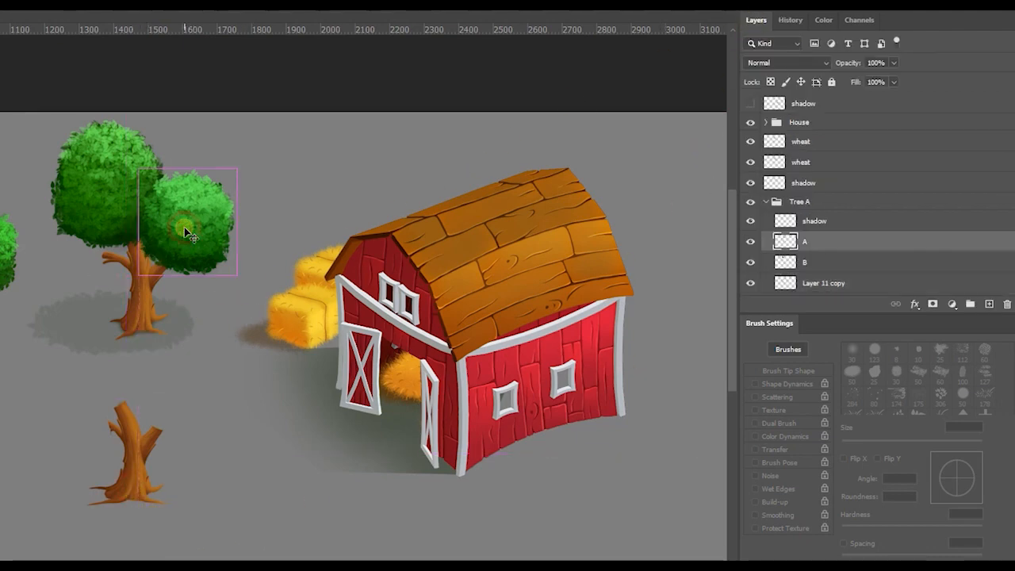
left_click_drag(184, 225, 190, 422)
left_click(103, 184)
left_click_drag(102, 176, 91, 343)
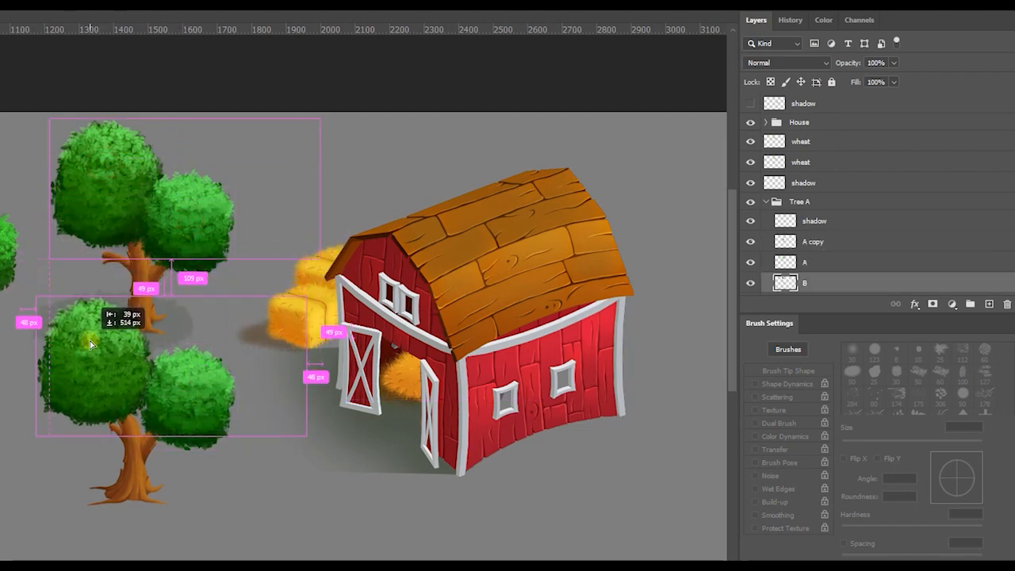
left_click(181, 323, "ctrl")
left_click_drag(181, 320, 186, 485)
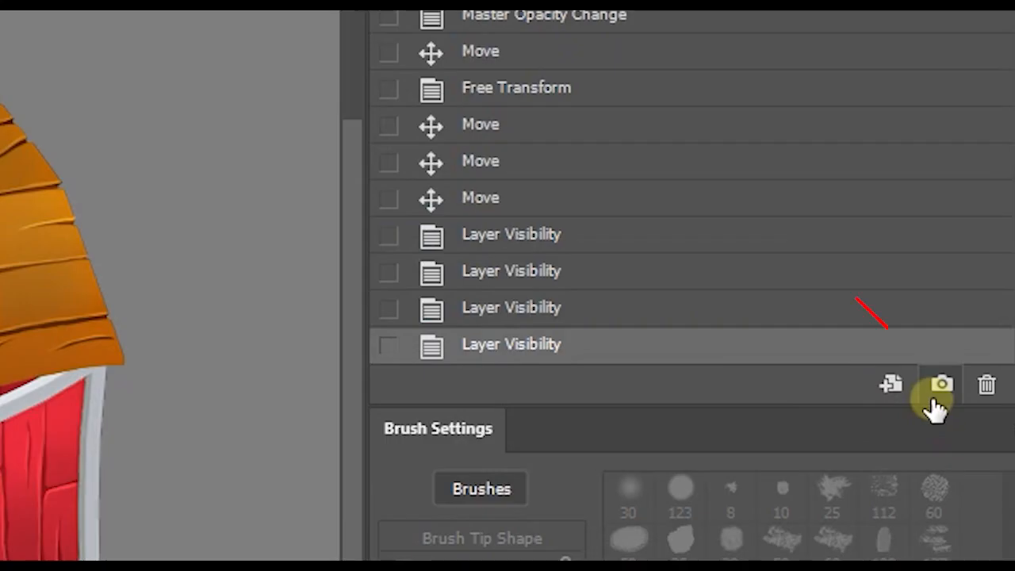
Take another history snapshot, capturing the scene with the duplicated tree.
left_click(936, 401)
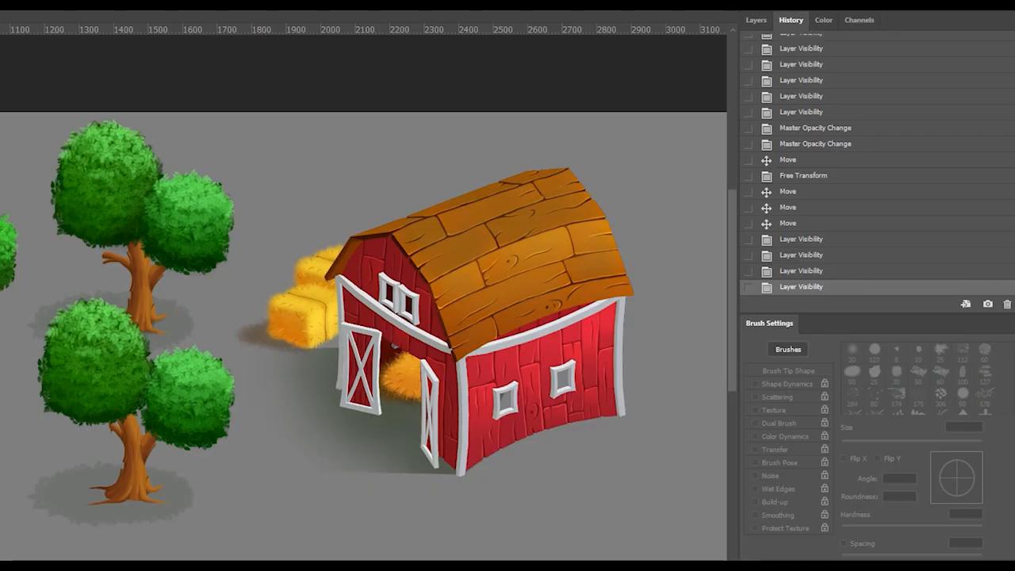
Switch the document back and forth between Snapshot 1 and Snapshot 2 to compare the two states, ending on Snapshot 2.
scroll(873, 159, "up", 15)
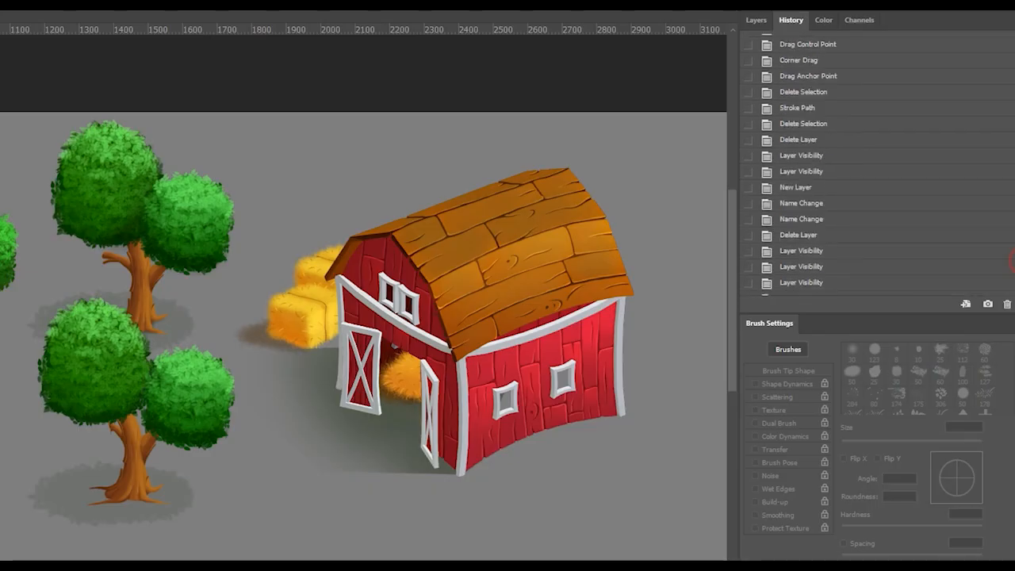
left_click(779, 61)
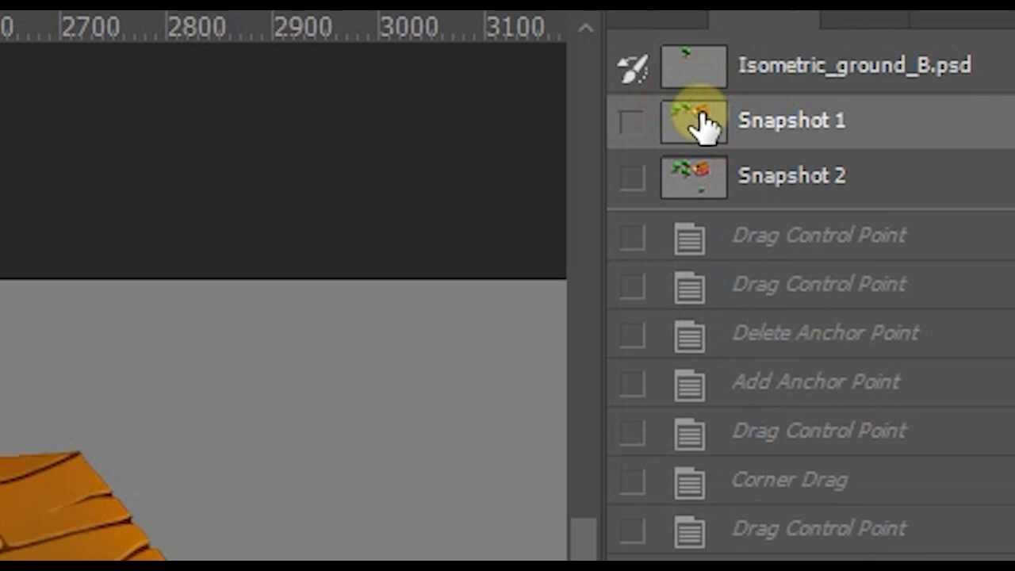
left_click(729, 181)
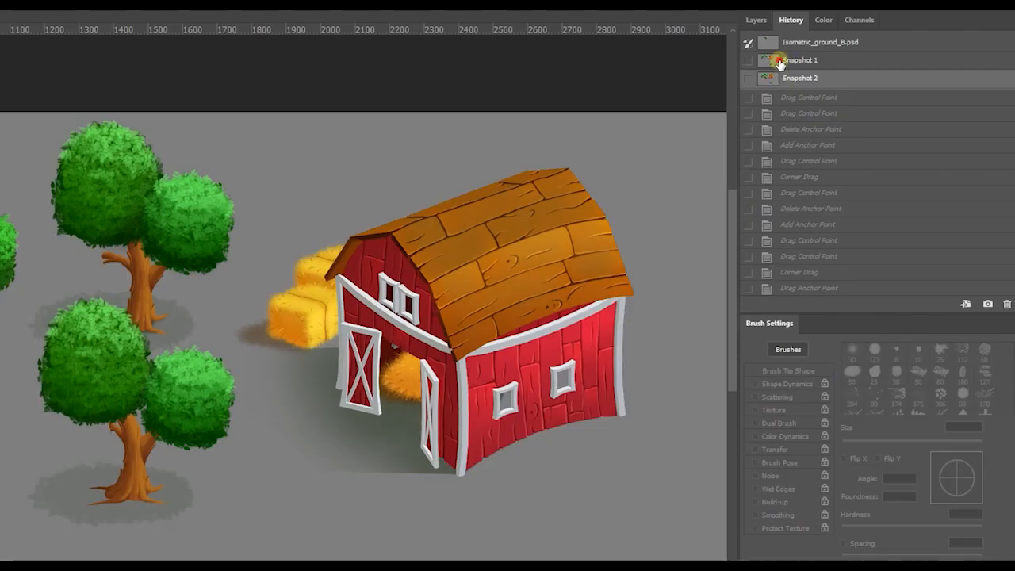
left_click(780, 60)
left_click(779, 78)
left_click(778, 61)
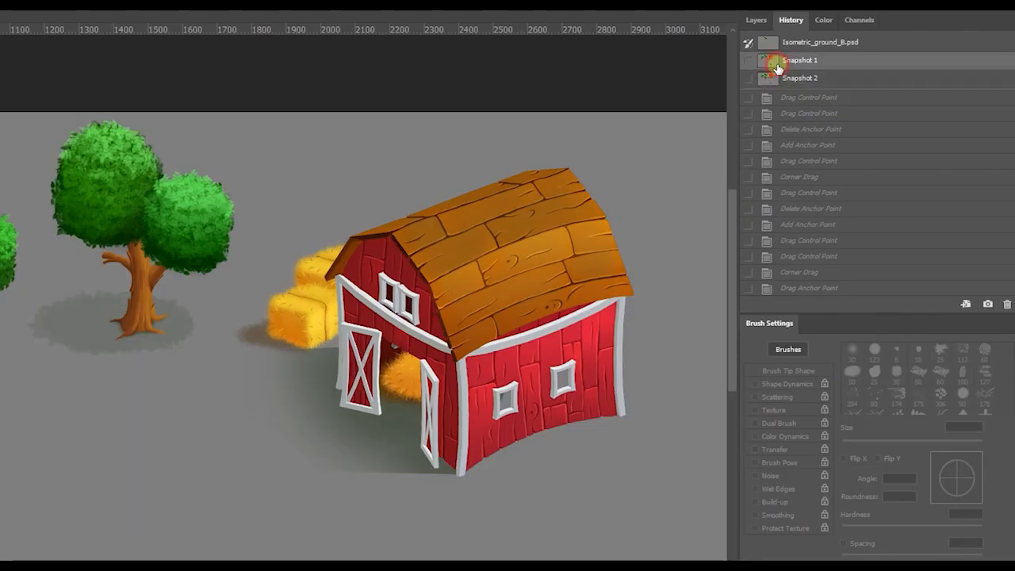
left_click(778, 77)
left_click(773, 60)
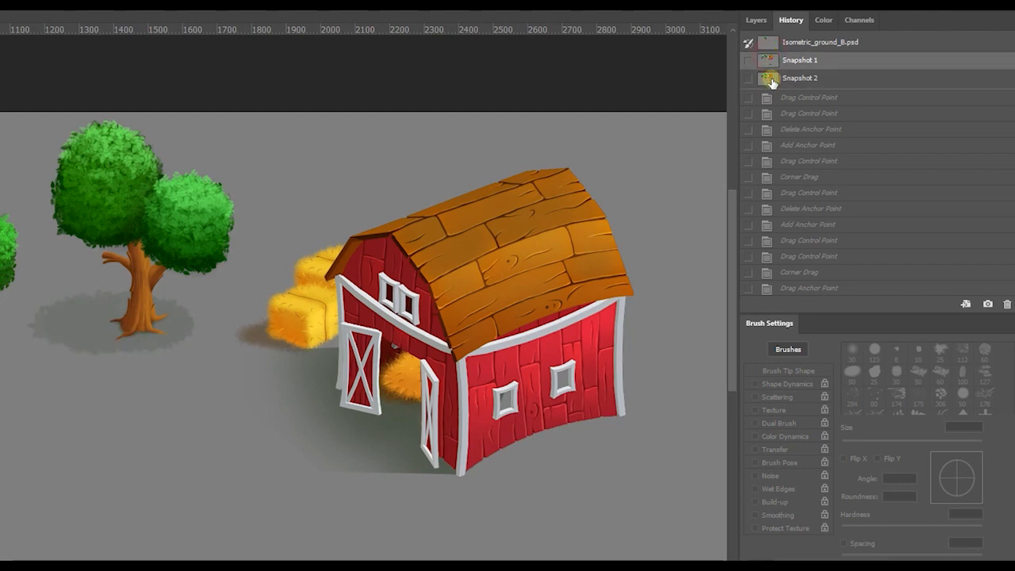
left_click(773, 80)
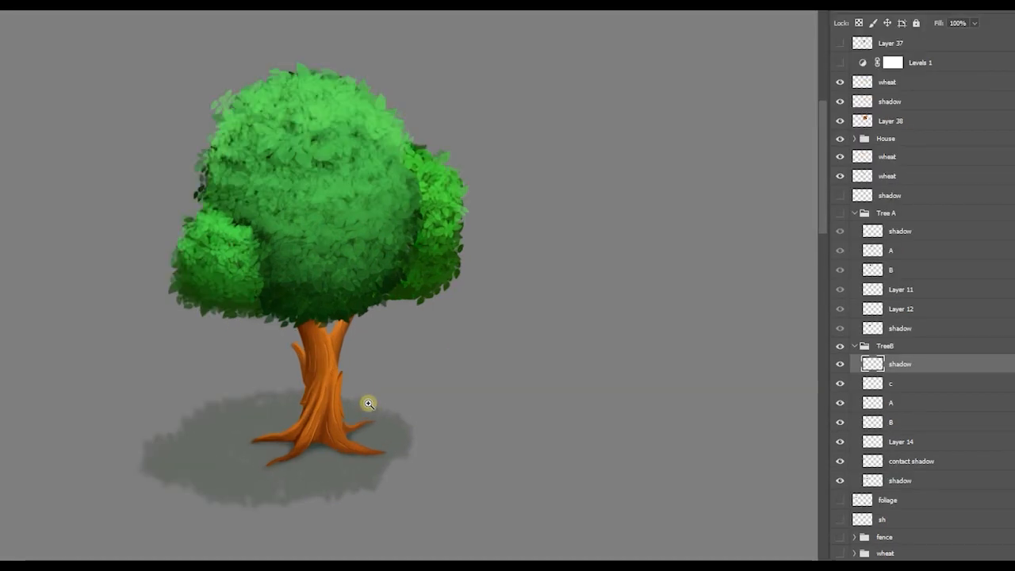
Try moving TreeB's large crown and its two smaller side crowns separately, undoing each move.
left_click_drag(314, 207, 231, 181)
key("ctrl+z")
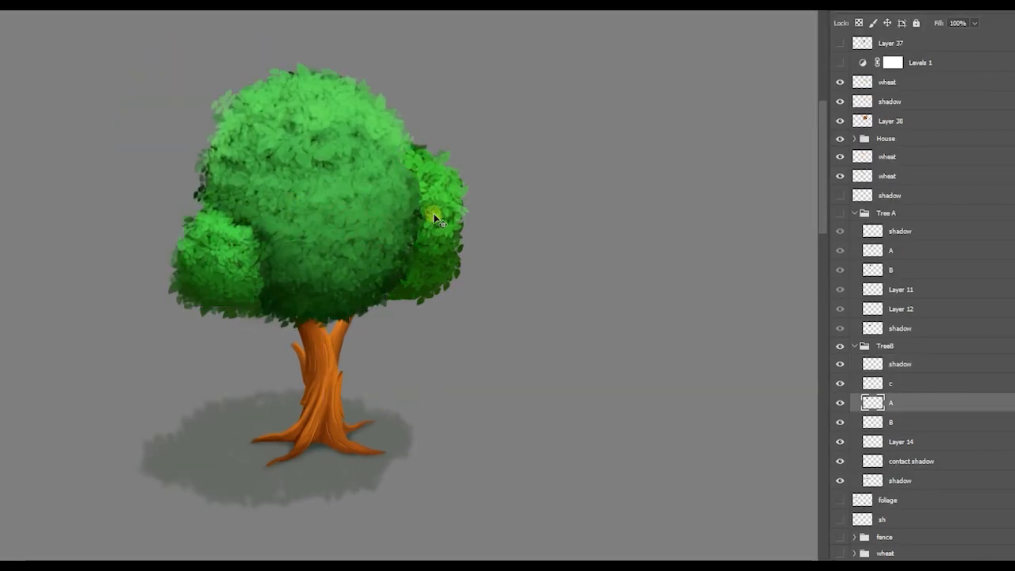
left_click(441, 217)
left_click_drag(441, 218, 487, 211)
key("ctrl+z")
left_click_drag(236, 275, 106, 277)
key("ctrl+z")
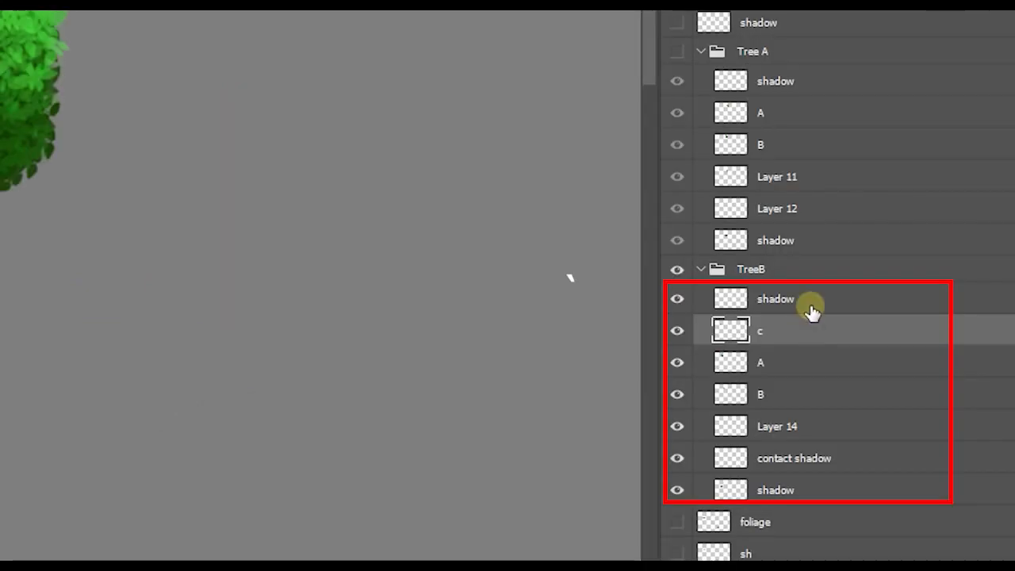
Merge all layers inside the TreeB group, from its upper shadow layer through its lower shadow layer, into one layer.
left_click(922, 363)
left_click(835, 484, "shift")
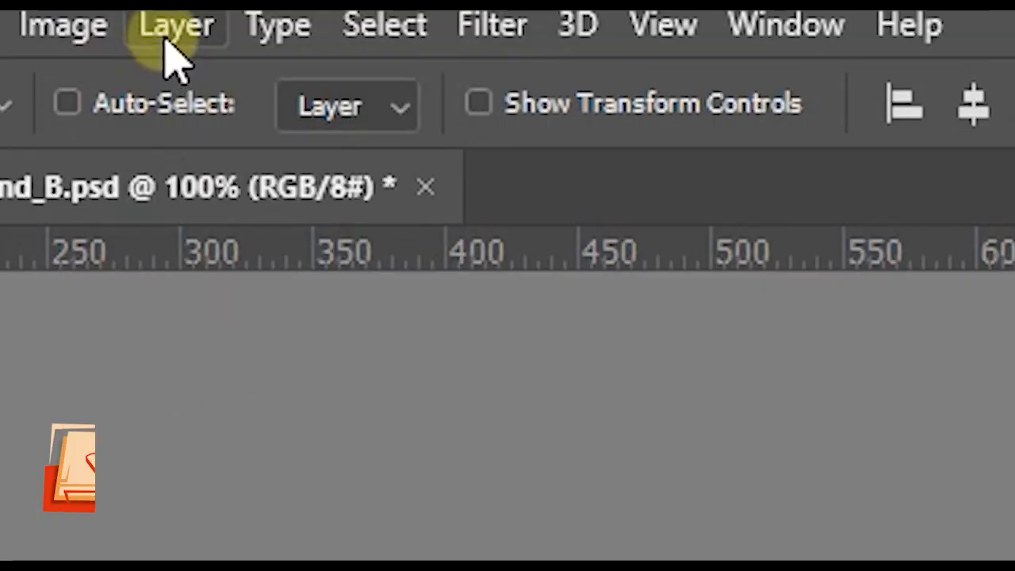
left_click(169, 35)
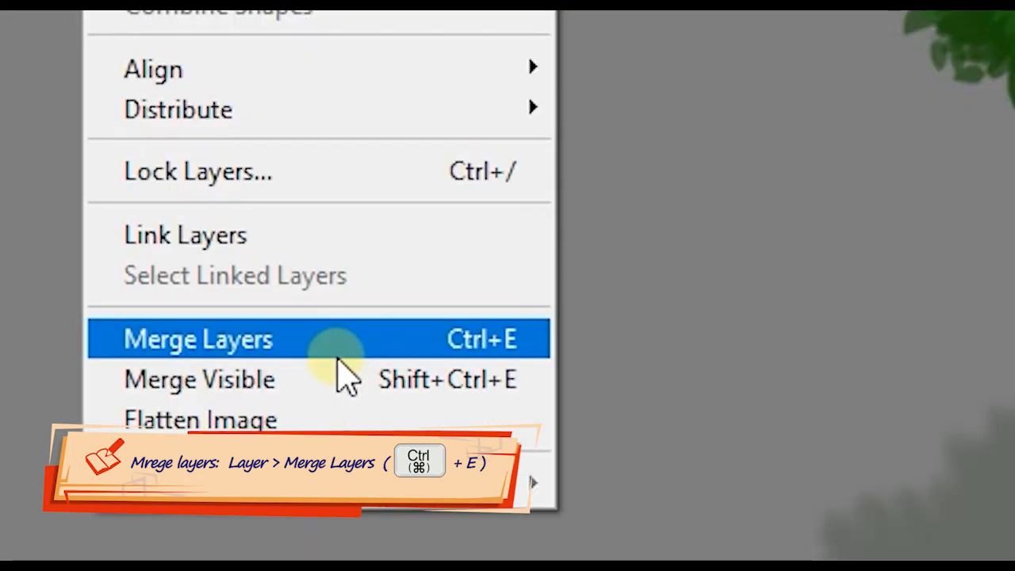
left_click(339, 357)
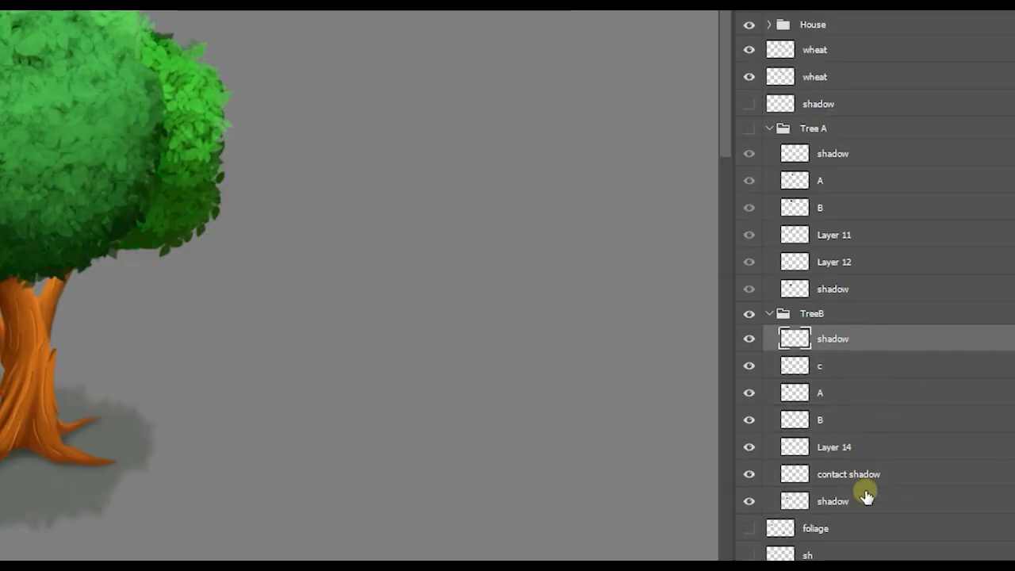
left_click(865, 485, "shift")
left_click(853, 500, "shift")
right_click(839, 368)
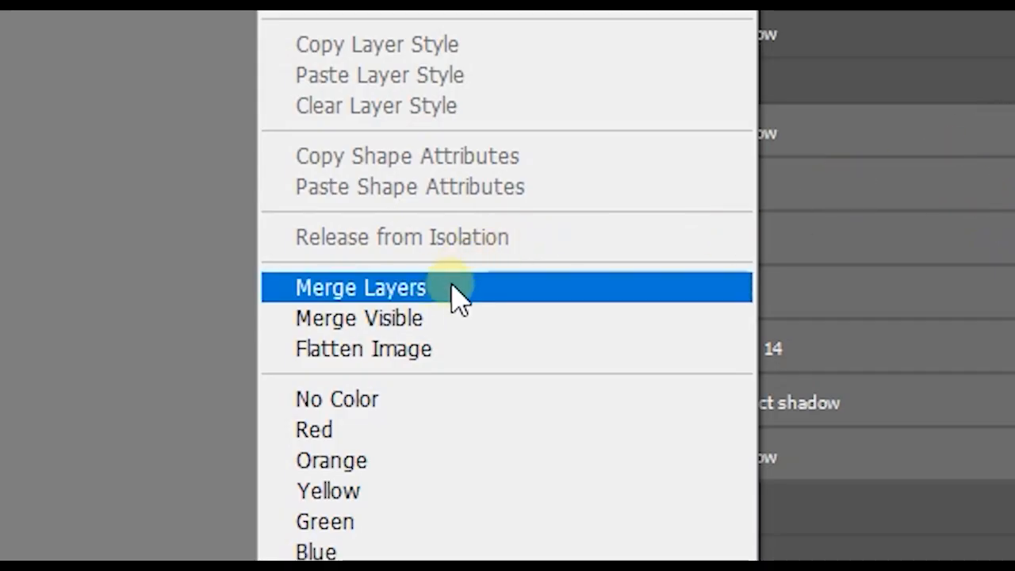
left_click(481, 288)
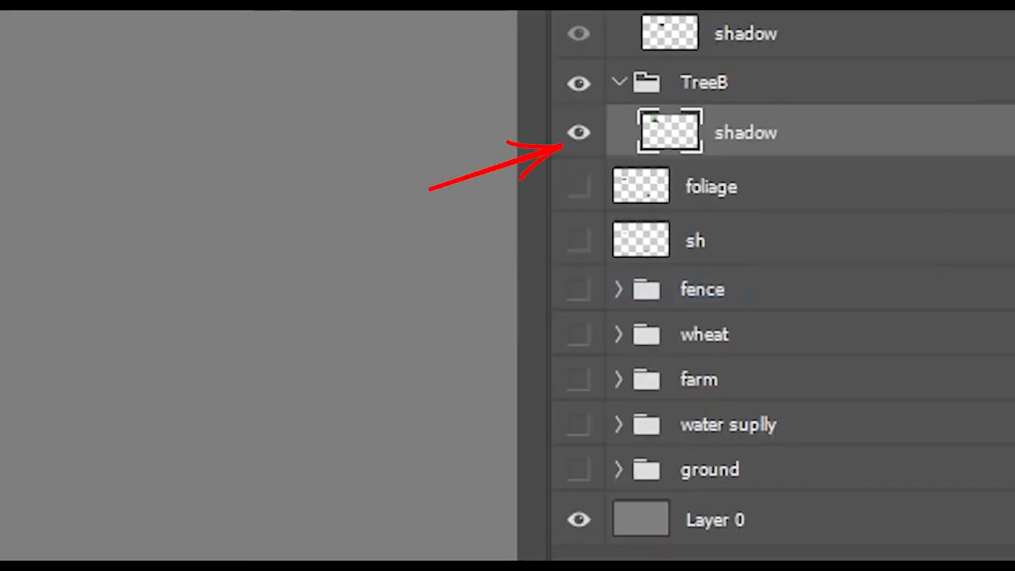
Move the merged TreeB layer slightly up and to the left, and check its contents by hiding and showing it.
left_click_drag(413, 281, 387, 267)
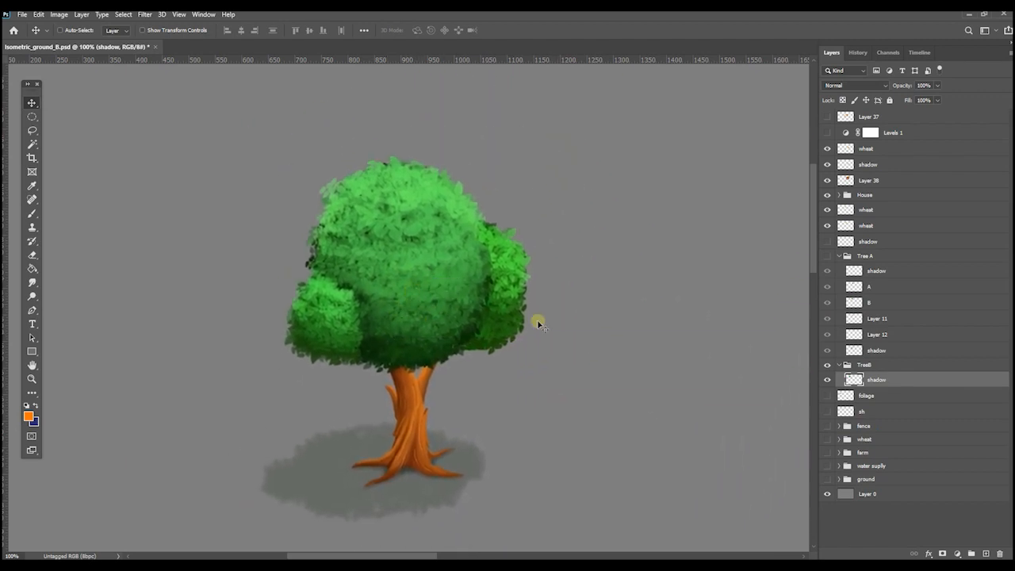
left_click(827, 380)
left_click(827, 380)
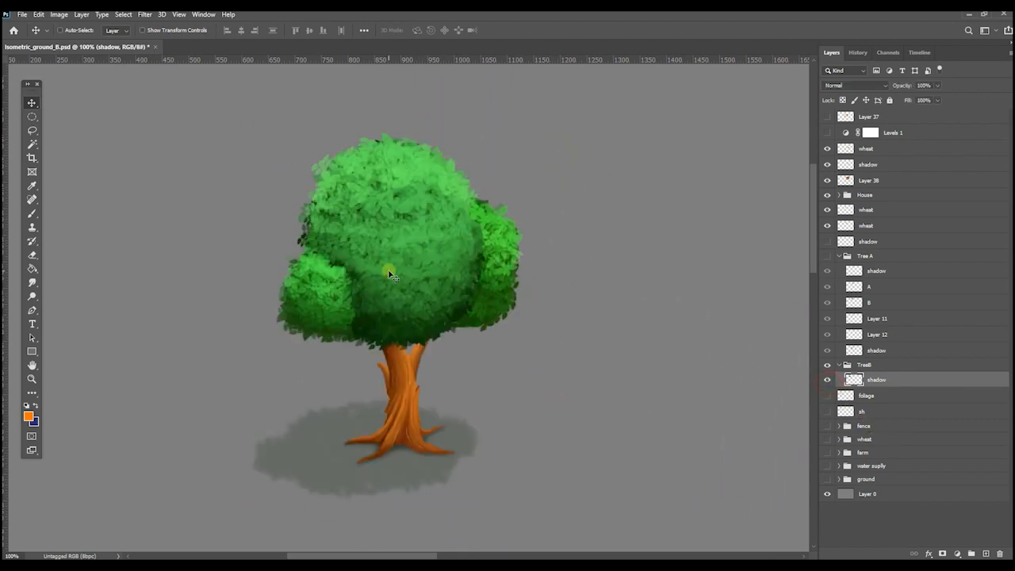
Outline TreeB's large central crown with the Lasso tool and separate it using Layer Via Cut.
key("m")
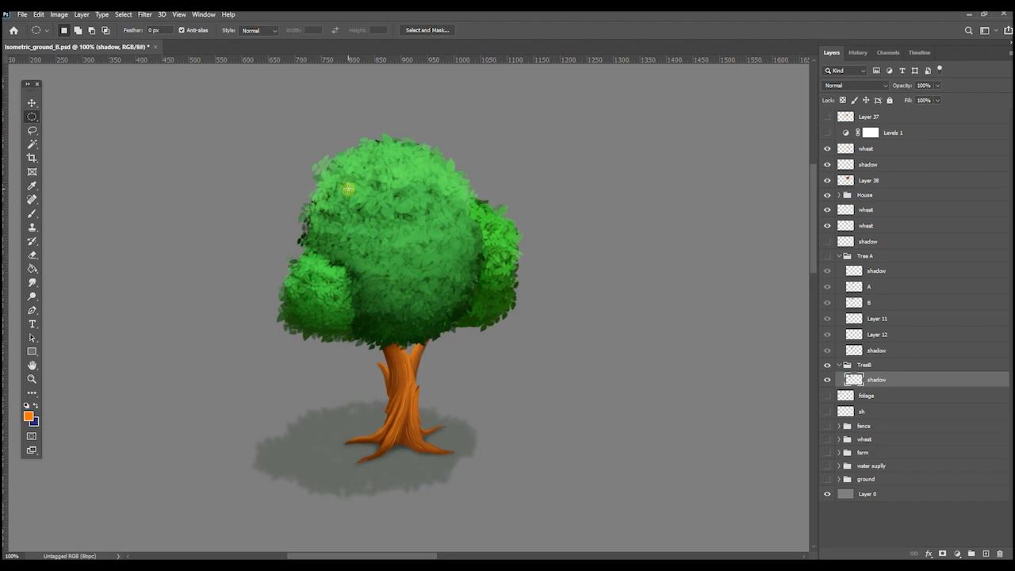
right_click(32, 119)
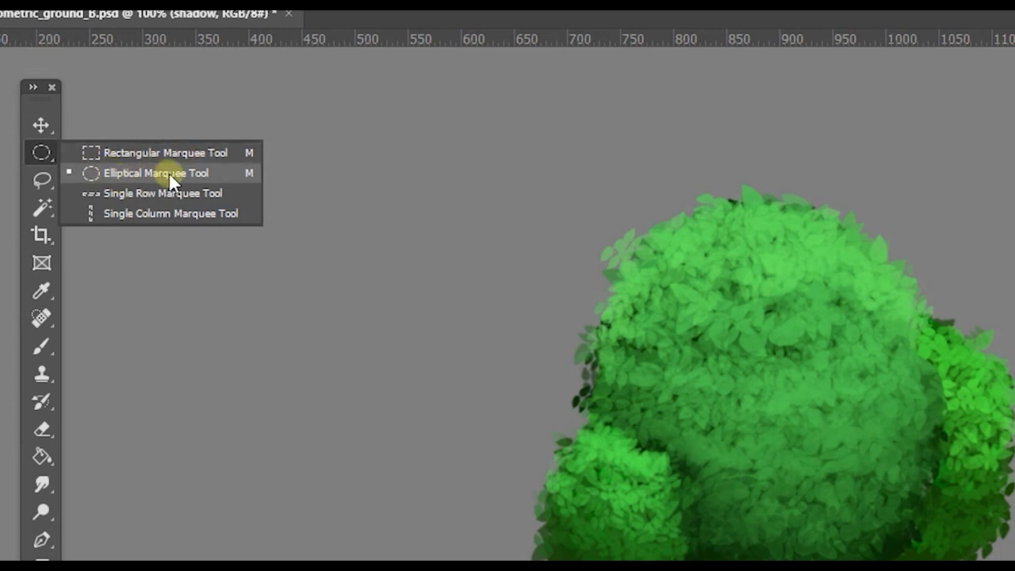
right_click(44, 182)
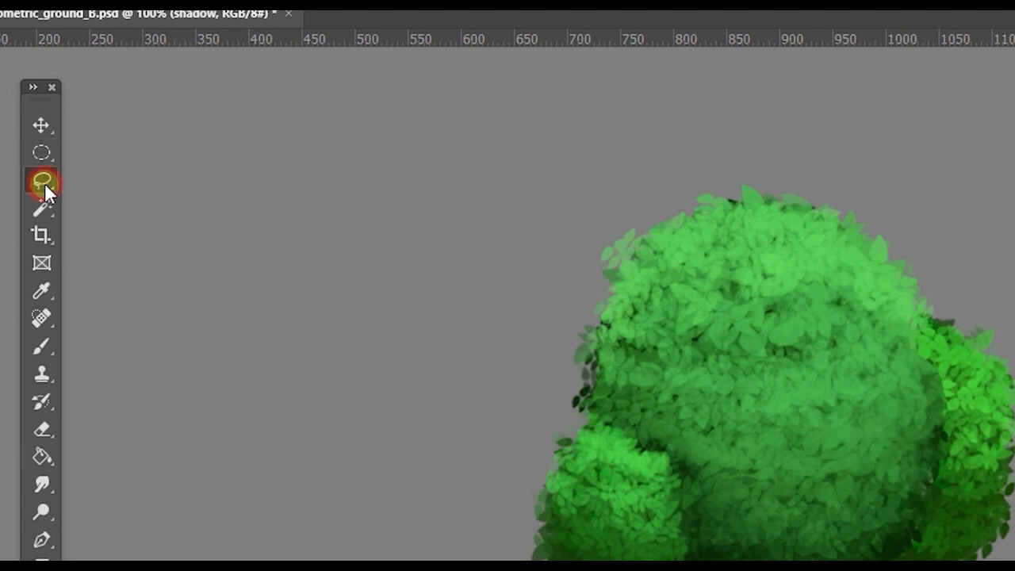
left_click(113, 184)
left_click_drag(652, 238, 650, 227)
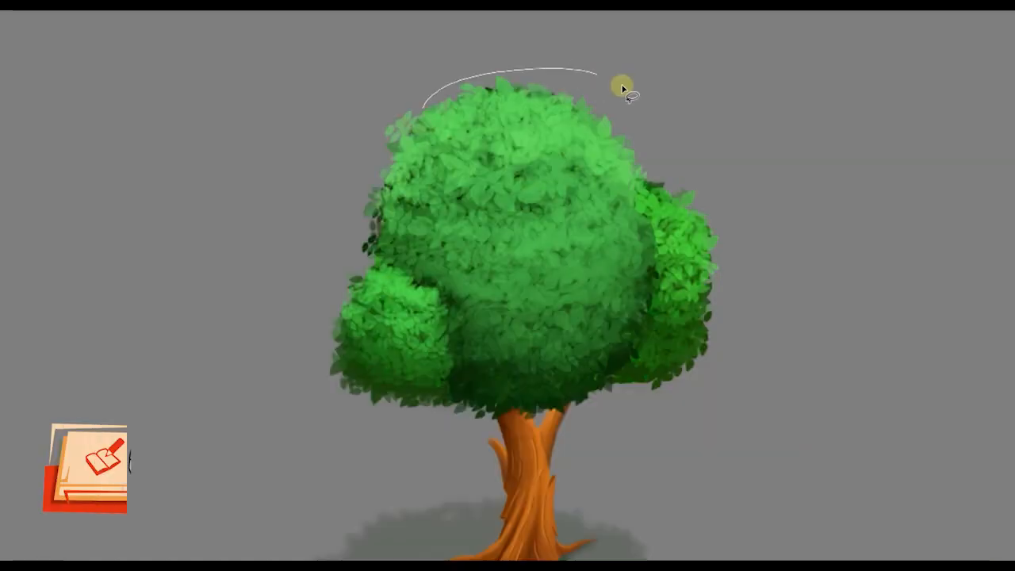
mouse_move(623, 86)
left_mouse_down()
mouse_move(618, 404)
mouse_move(456, 388)
mouse_move(382, 287)
mouse_move(421, 98)
left_mouse_up()
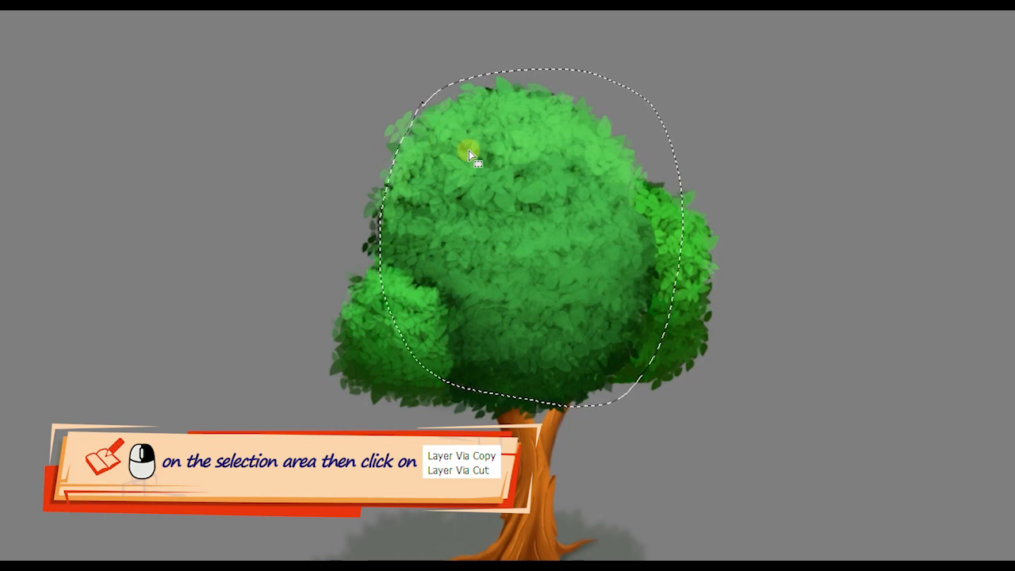
right_click(536, 199)
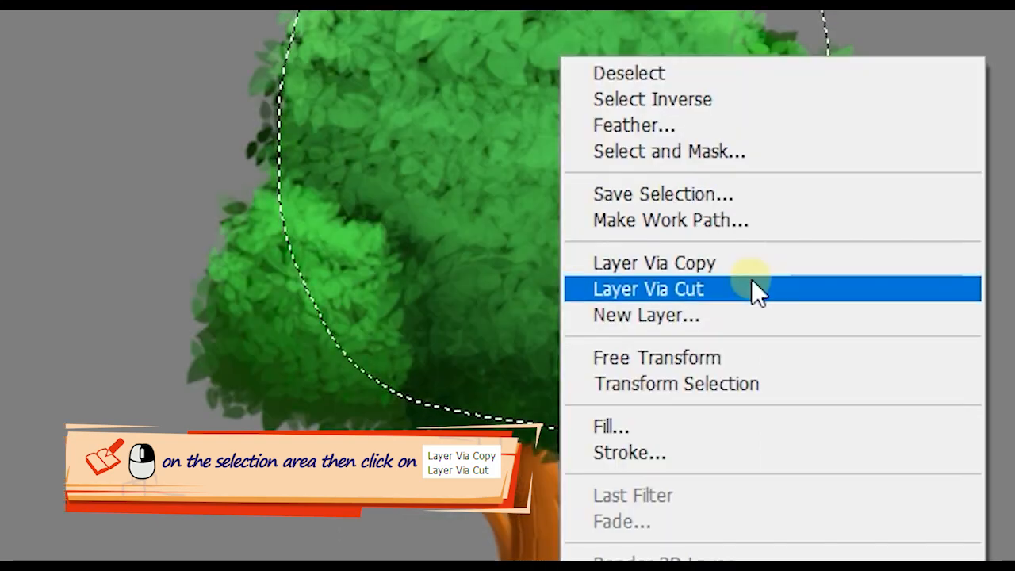
left_click(753, 289)
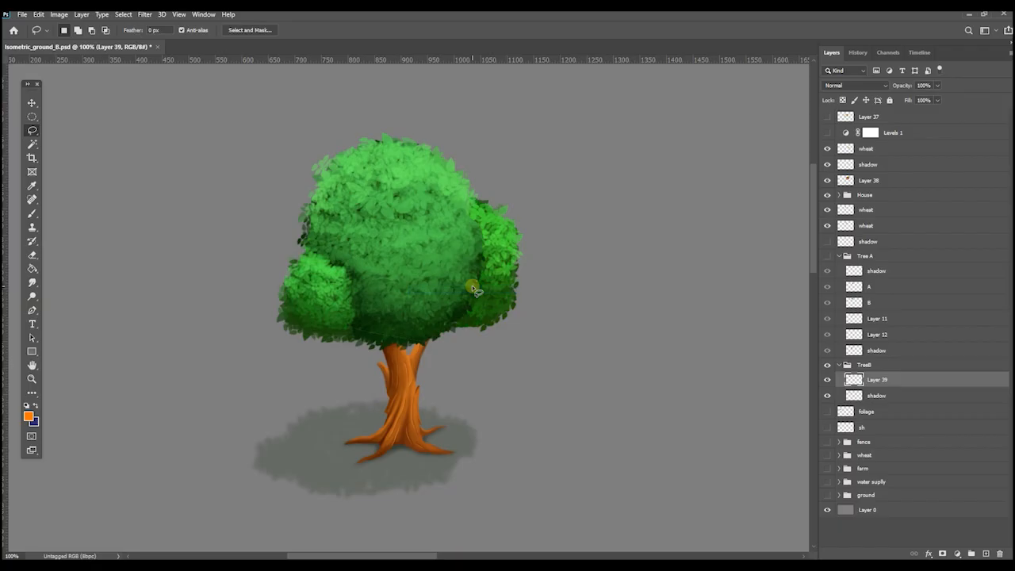
Try moving the cut-out crown and the remaining part of TreeB independently, undoing each move.
key("v")
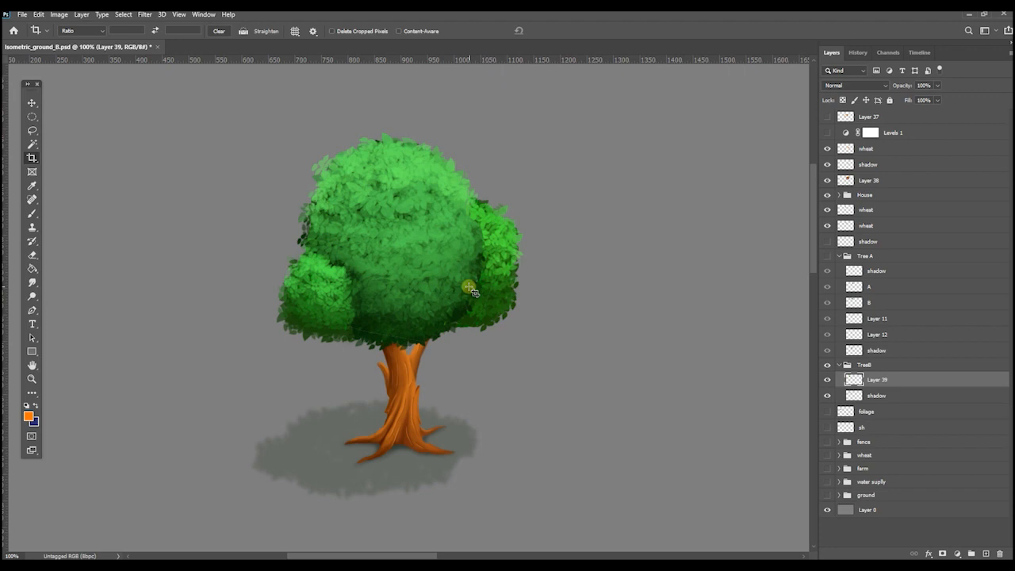
left_click_drag(399, 254, 650, 336)
key("ctrl+z")
left_click_drag(302, 317, 331, 466)
key("ctrl+z")
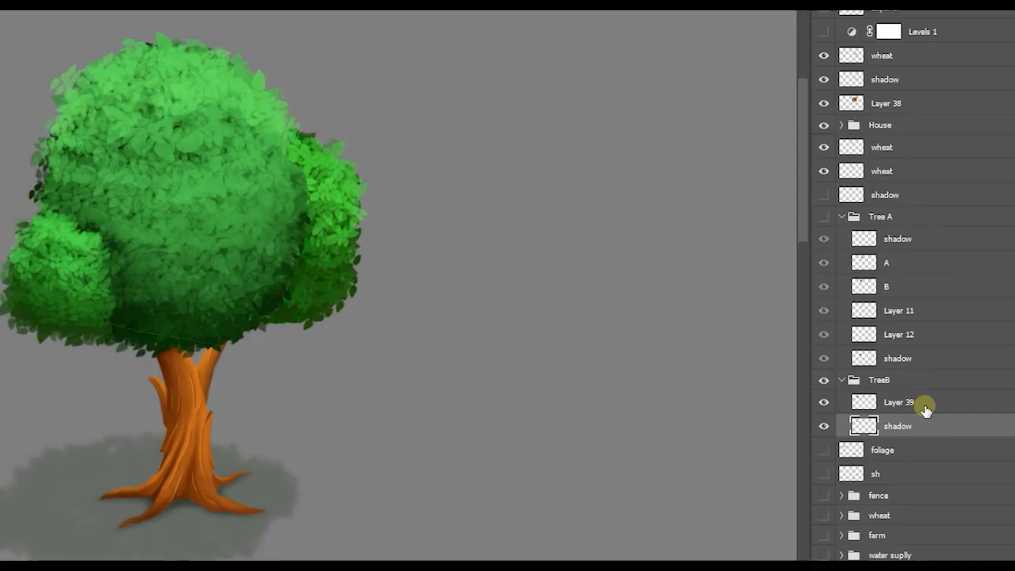
Merge the cut-out crown on Layer 39 with TreeB's shadow layer, and test the merged tree with a move that is undone.
left_click(925, 404, "ctrl")
right_click(925, 406)
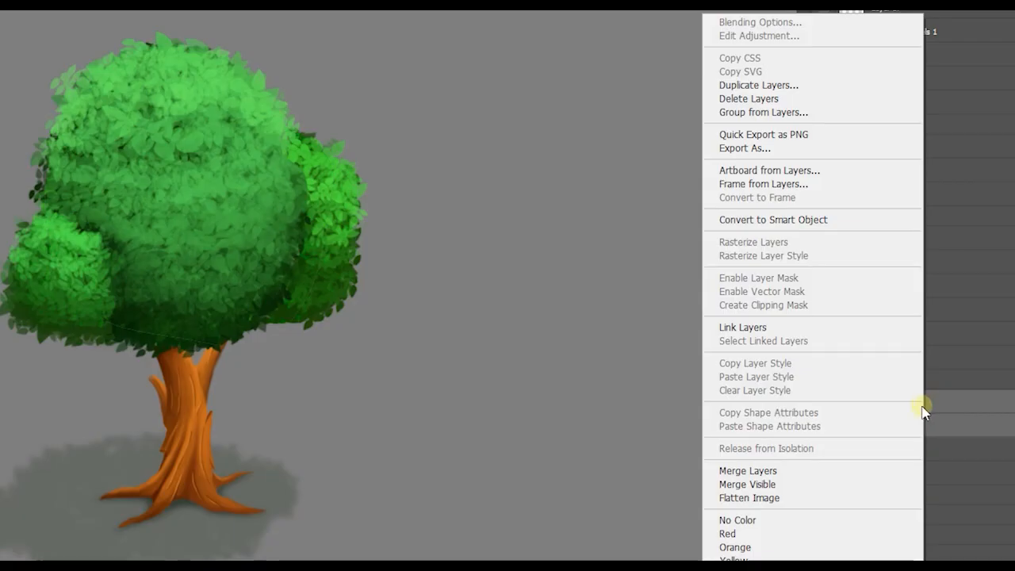
left_click(787, 471)
left_click_drag(170, 266, 98, 285)
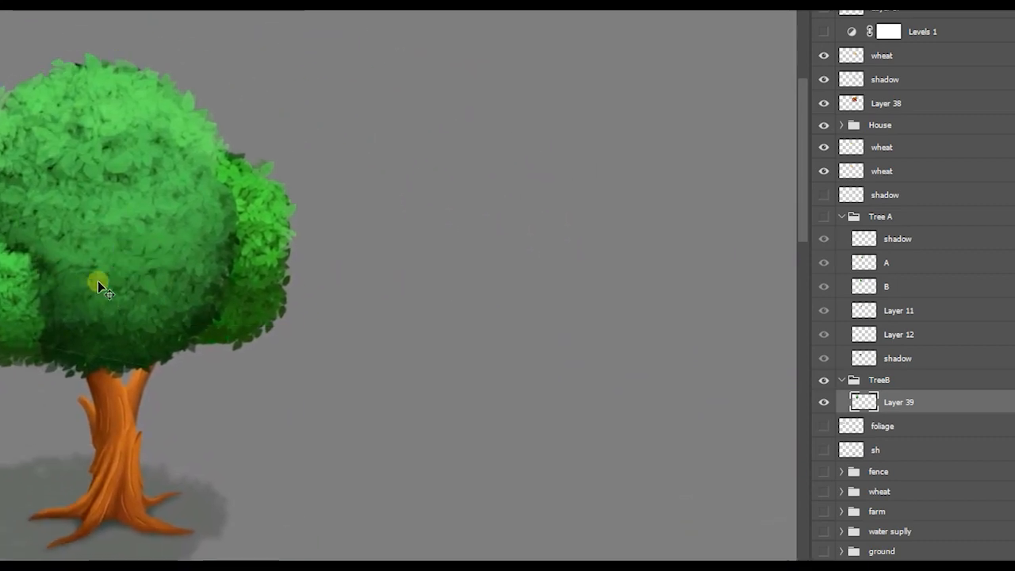
key("ctrl+z")
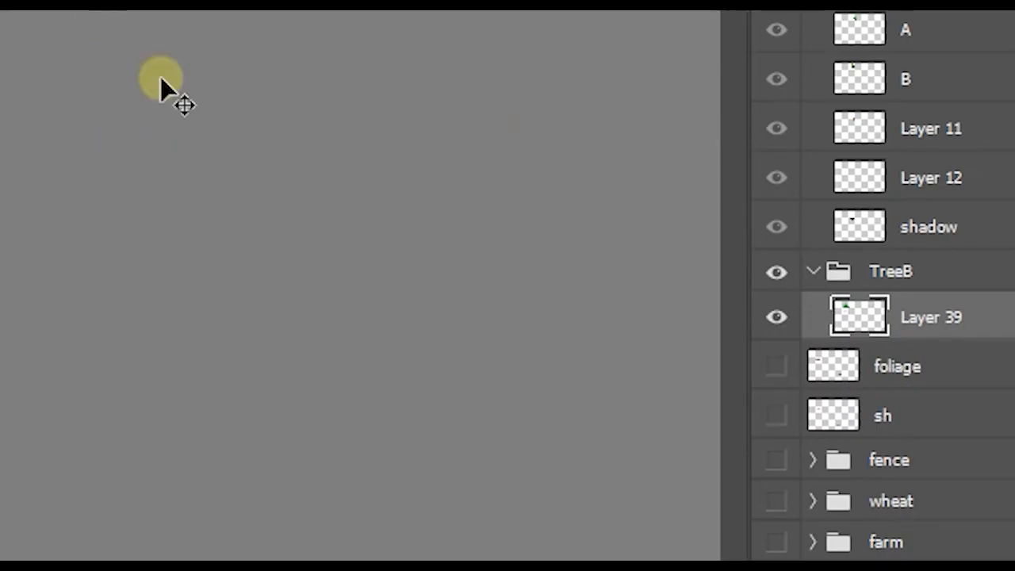
Load the contents of Layer 39 as a selection around the tree and hide the selection outline.
left_click(863, 325, "ctrl")
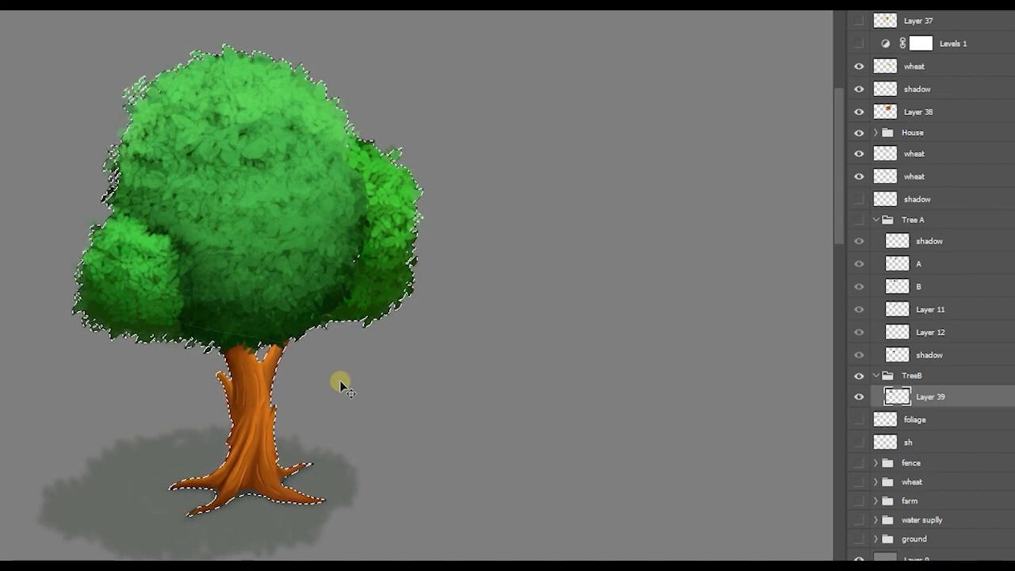
mouse_move(385, 199)
left_mouse_down()
mouse_move(415, 211)
mouse_move(375, 106)
mouse_move(275, 54)
mouse_move(147, 117)
mouse_move(88, 223)
left_mouse_up()
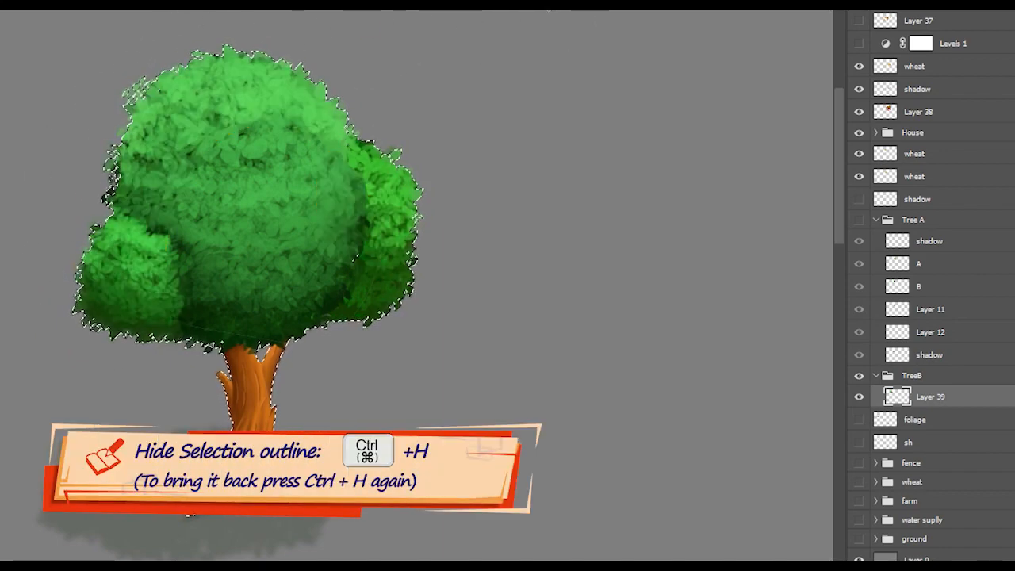
key("ctrl+h")
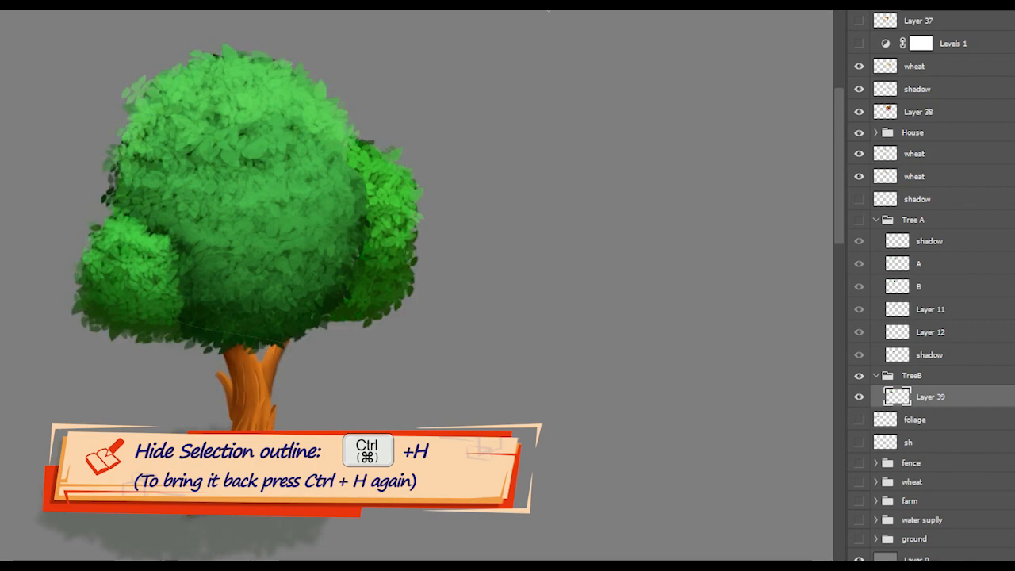
Try large orange brush dabs over the tree's foliage within the hidden selection, and undo them all.
left_click(378, 210)
left_click(164, 244)
left_click(103, 319)
left_click(103, 156)
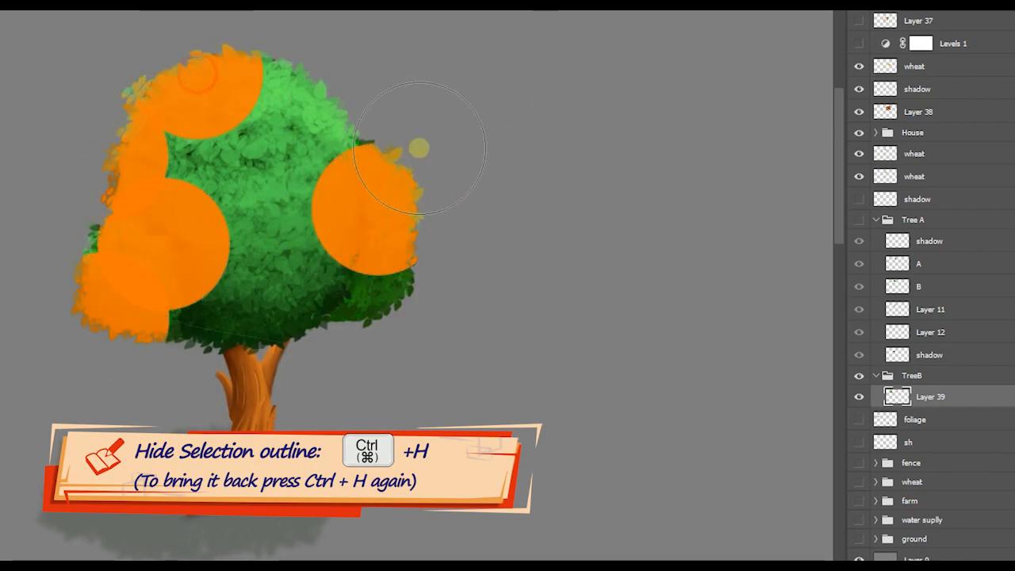
key("ctrl+z")
key("ctrl+z")
key("ctrl+z")
key("ctrl+z")
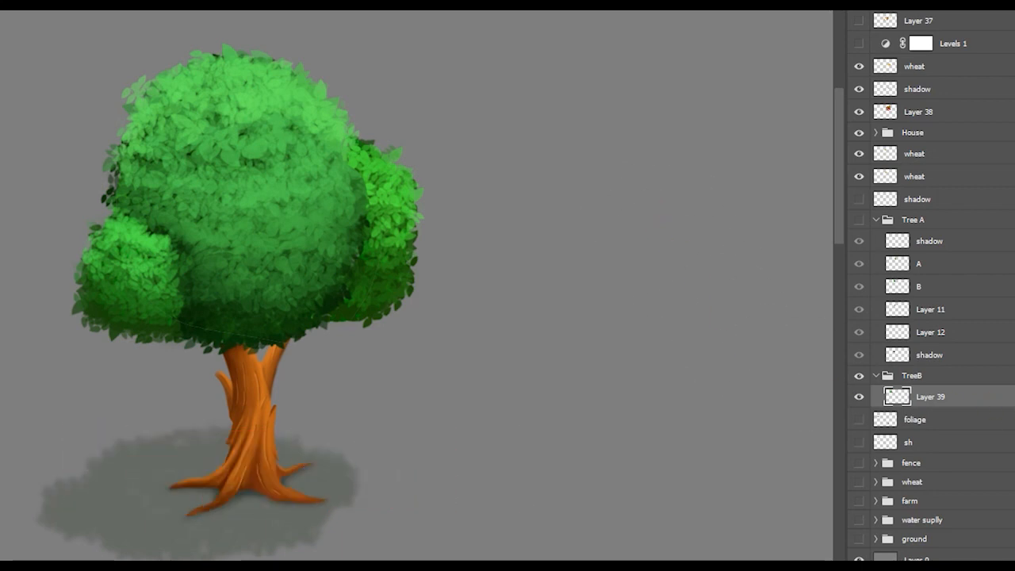
Create a new layer above Layer 39, clip it to Layer 39, and try a brush stroke across the foliage.
key("ctrl+alt+shift+n")
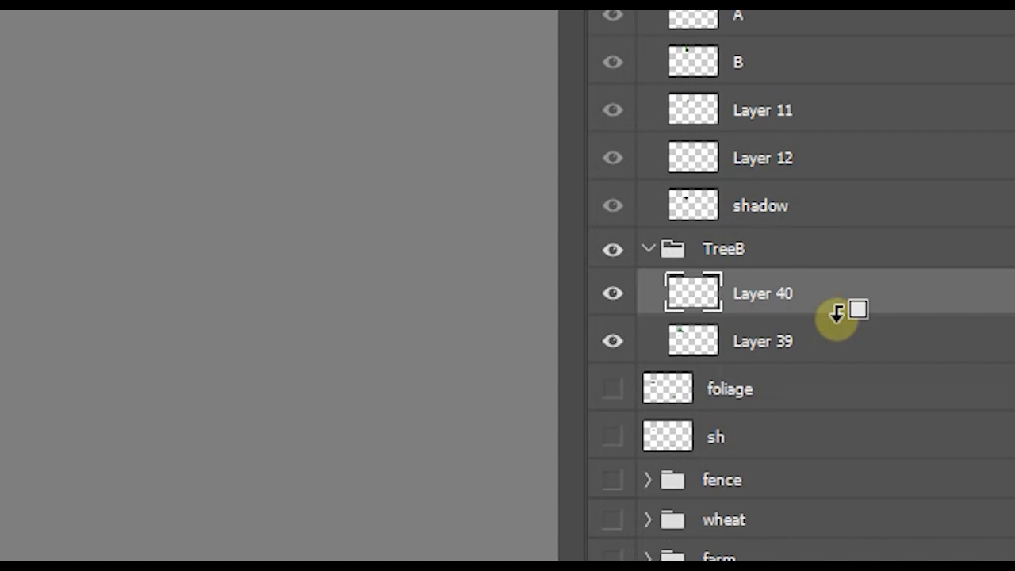
left_click(837, 313, "alt")
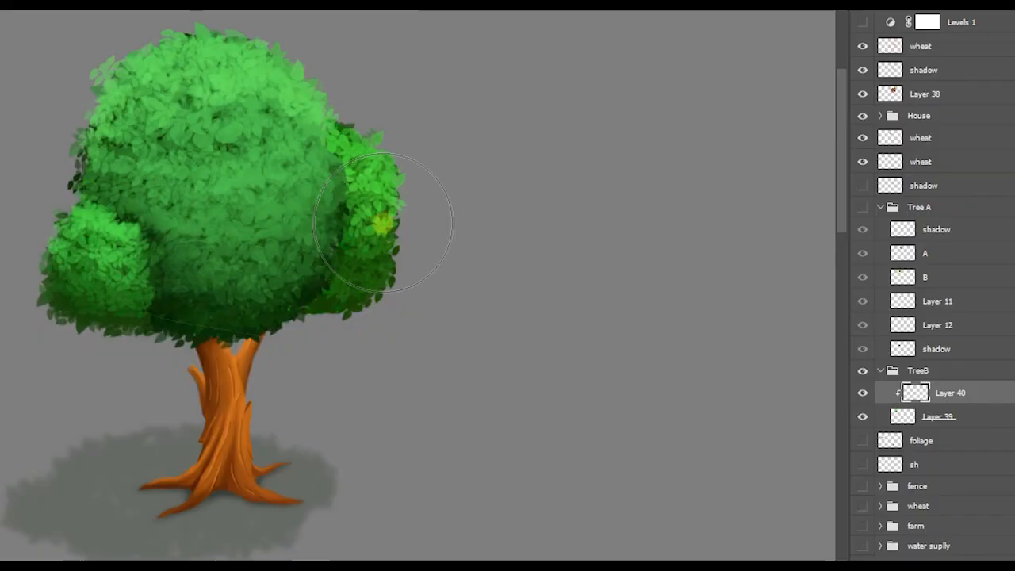
mouse_move(390, 209)
left_mouse_down()
mouse_move(399, 259)
mouse_move(348, 101)
mouse_move(240, 45)
mouse_move(148, 86)
mouse_move(86, 172)
mouse_move(51, 273)
mouse_move(67, 309)
mouse_move(227, 310)
left_mouse_up()
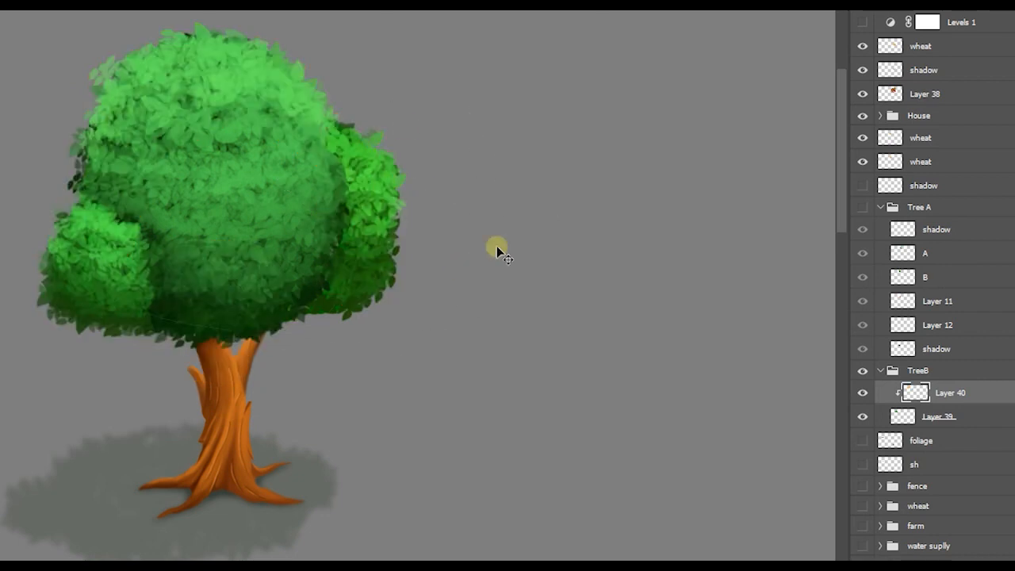
Lock the transparent pixels of Layer 39 and try large orange brush strokes over the tree's crown and upper trunk.
key("b")
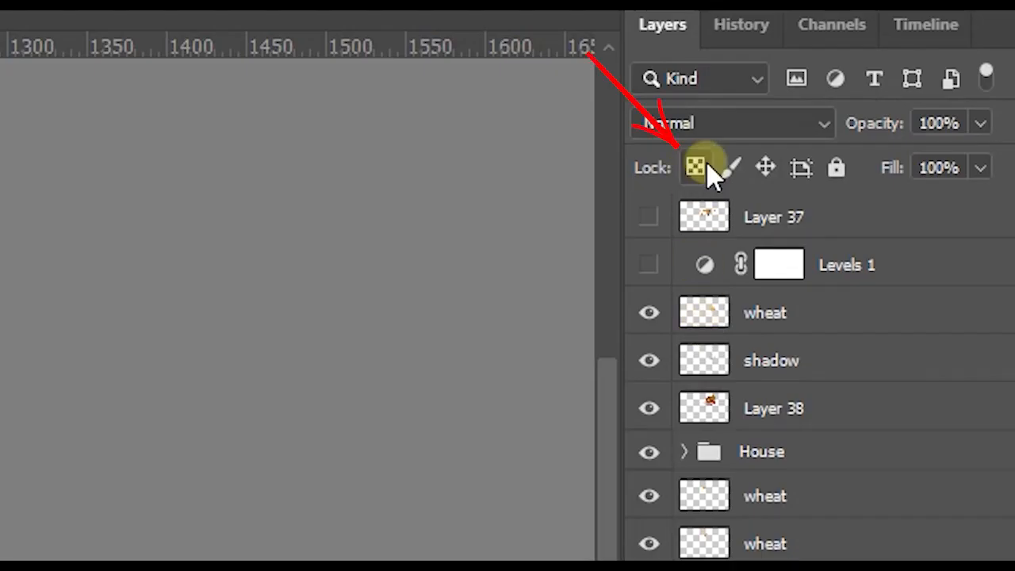
left_click(696, 166)
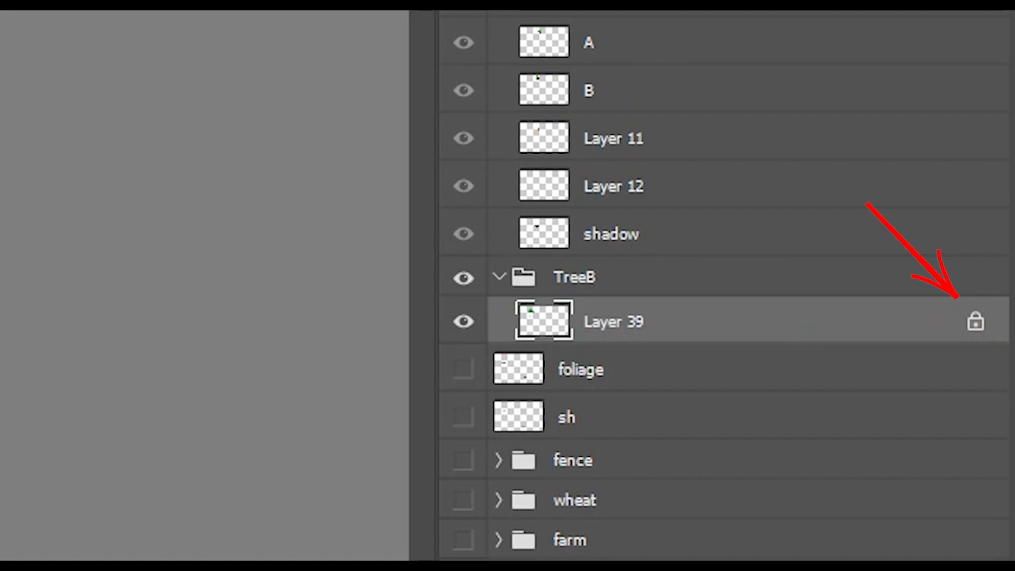
mouse_move(333, 182)
left_mouse_down()
mouse_move(436, 160)
mouse_move(287, 296)
left_mouse_up()
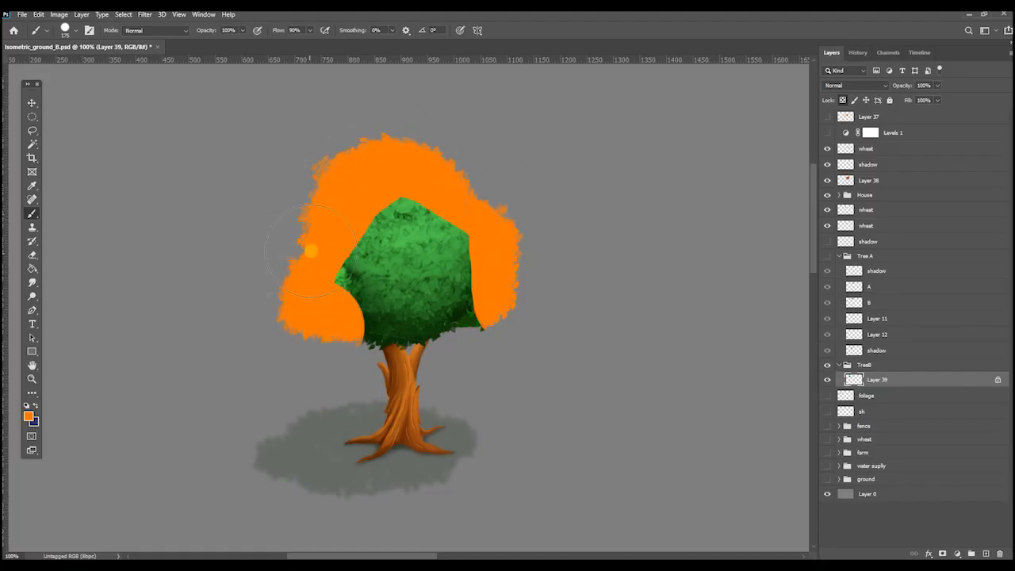
mouse_move(341, 250)
left_mouse_down()
mouse_move(450, 247)
mouse_move(368, 274)
mouse_move(498, 273)
mouse_move(354, 312)
mouse_move(407, 343)
left_mouse_up()
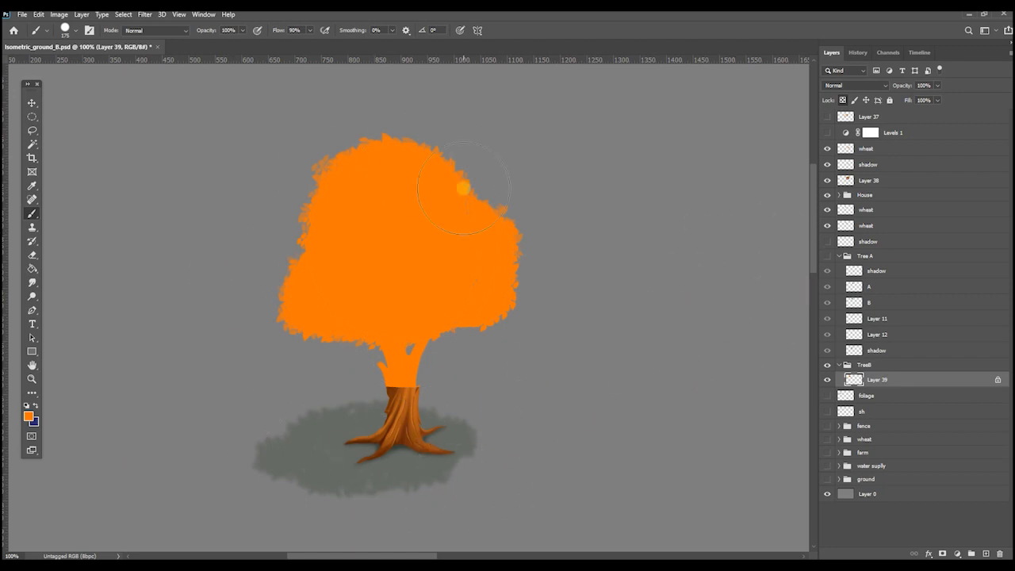
Undo the orange brush strokes on the tree and unlock the transparent pixels of Layer 39.
key("ctrl+z")
key("ctrl+z")
key("ctrl+z")
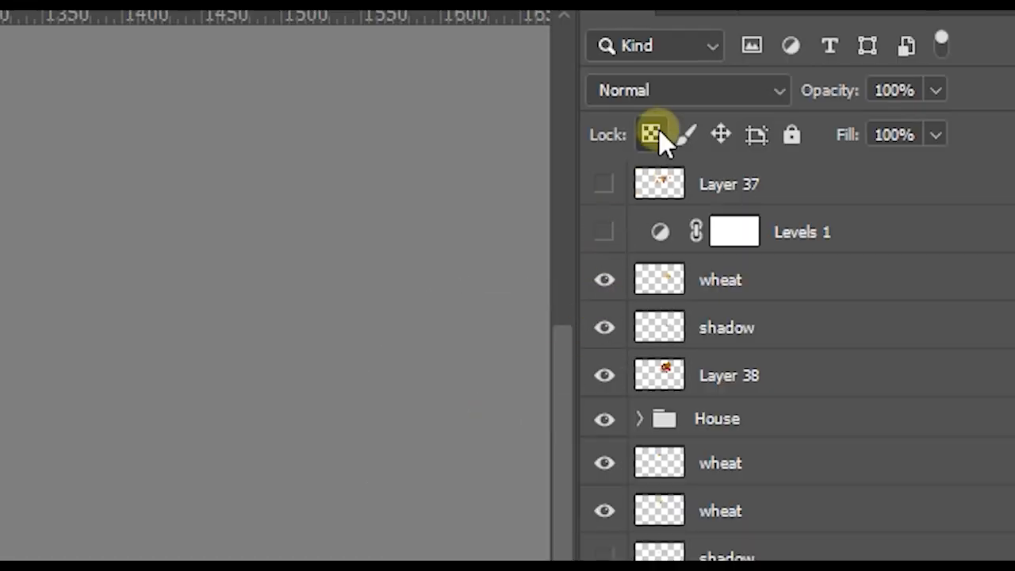
left_click(653, 143)
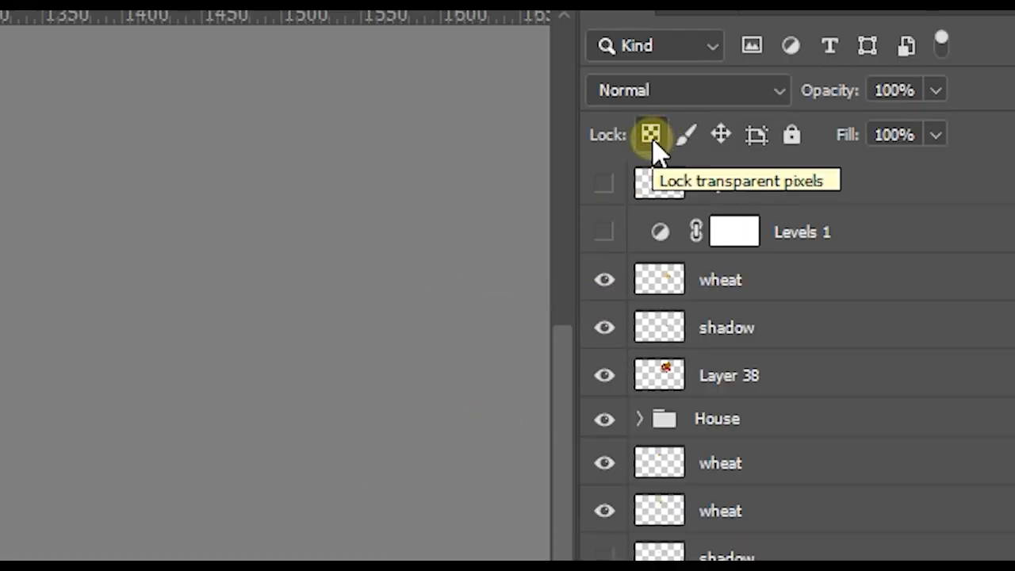
left_click(652, 138)
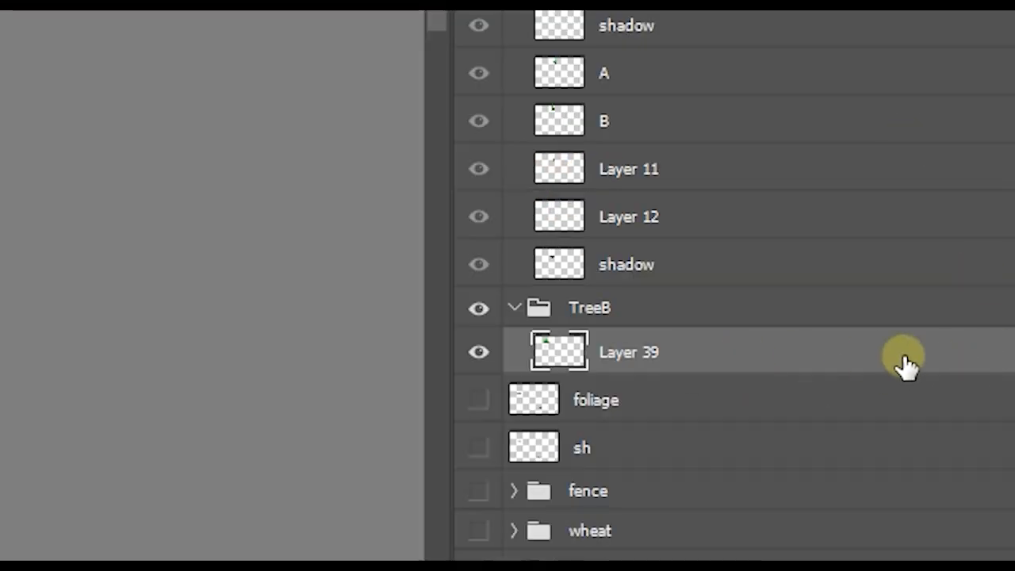